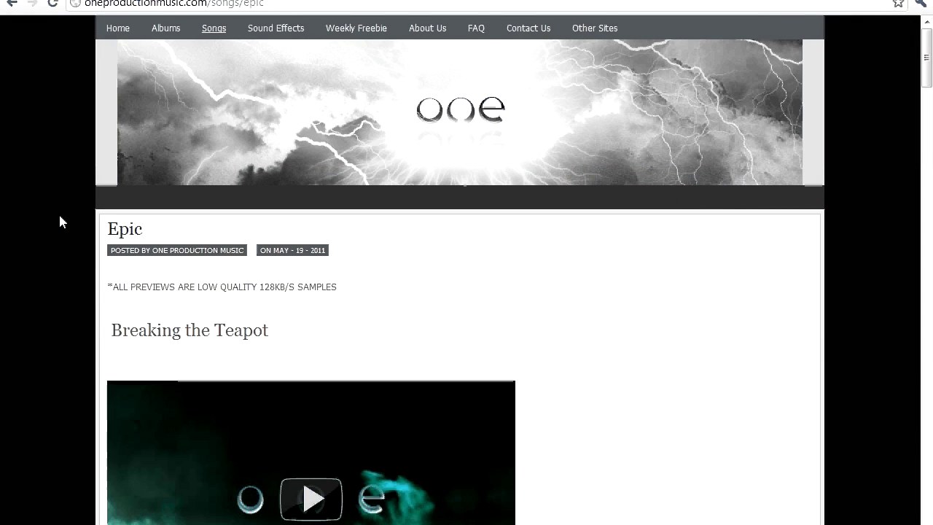
Examine the Breaking the Teapot preview and its purchase format options on the Epic songs page.
{"action": "scroll", "coordinate": [60, 216], "scroll_direction": "down", "scroll_amount": 3}
{"action": "scroll", "coordinate": [60, 216], "scroll_direction": "down", "scroll_amount": 3}
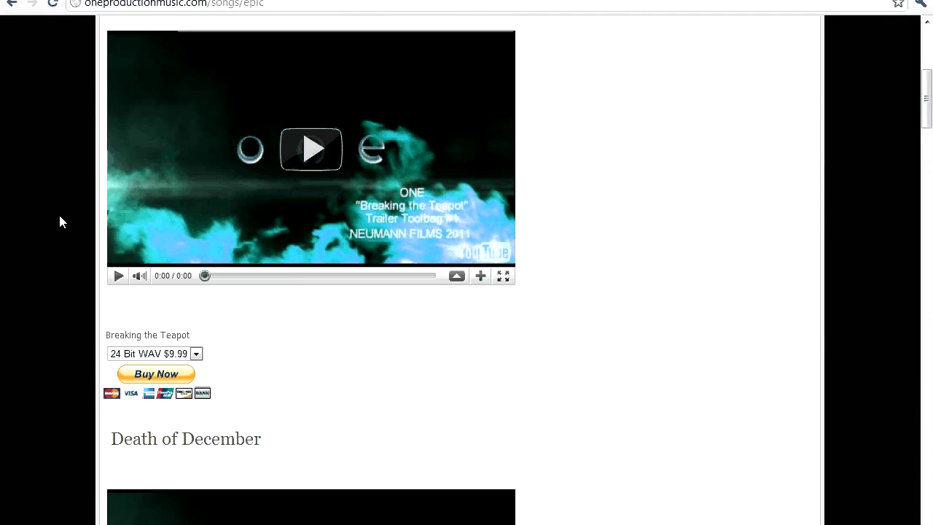
{"action": "left_click", "coordinate": [197, 295]}
{"action": "left_click", "coordinate": [199, 296]}
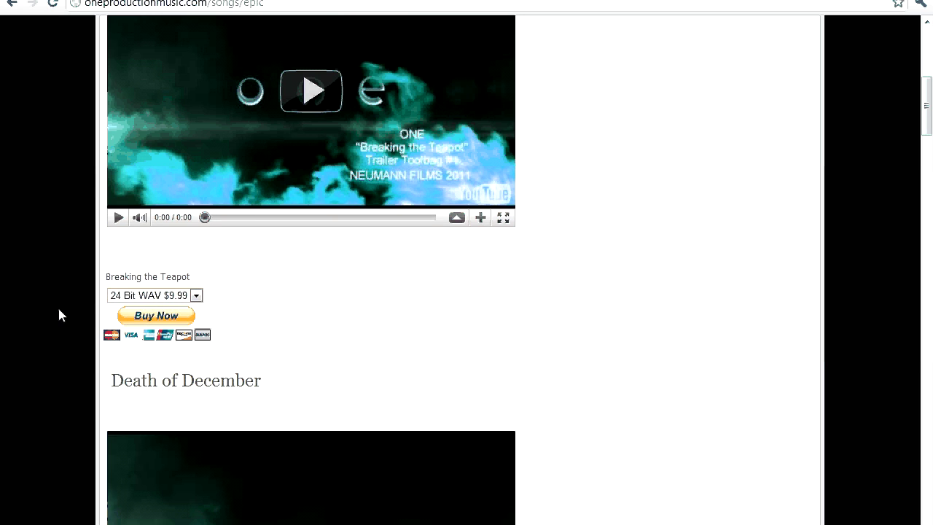
{"action": "scroll", "coordinate": [58, 311], "scroll_direction": "down", "scroll_amount": 1}
{"action": "scroll", "coordinate": [60, 315], "scroll_direction": "up", "scroll_amount": 6}
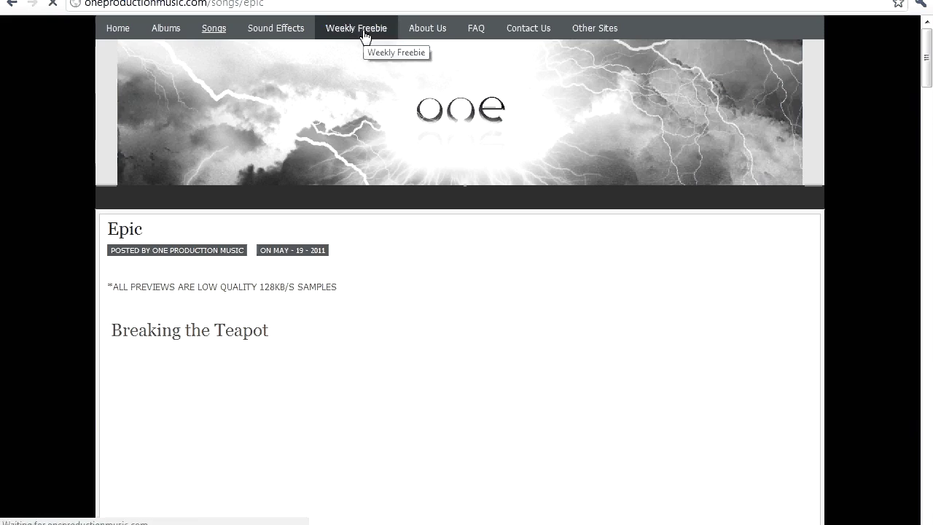
Open the Weekly Freebie page and check saving the SD #3 track through its download link without keeping the file.
{"action": "left_click", "coordinate": [361, 29]}
{"action": "scroll", "coordinate": [71, 191], "scroll_direction": "down", "scroll_amount": 2}
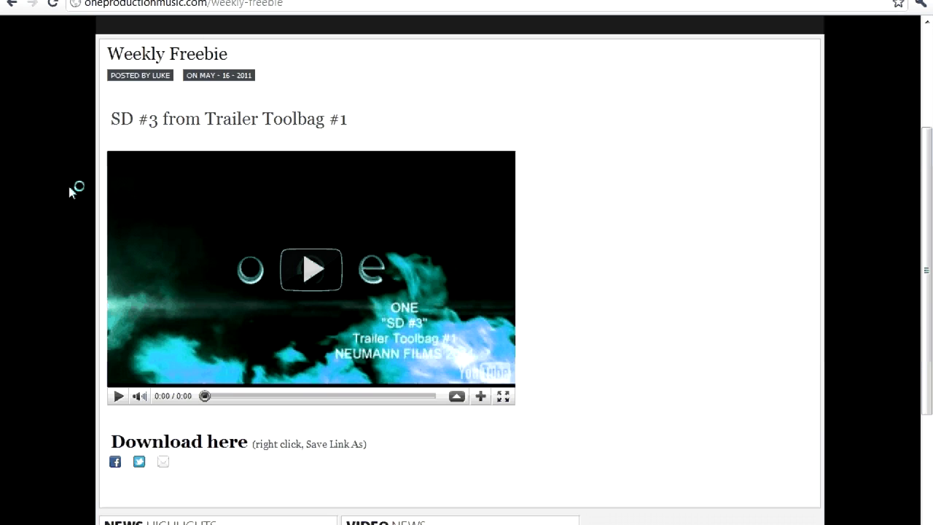
{"action": "right_click", "coordinate": [180, 447]}
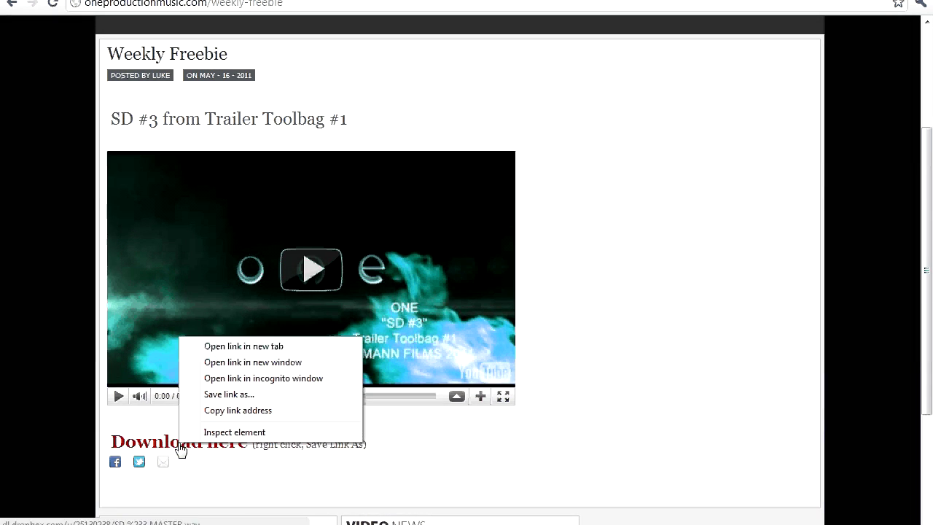
{"action": "left_click", "coordinate": [222, 395]}
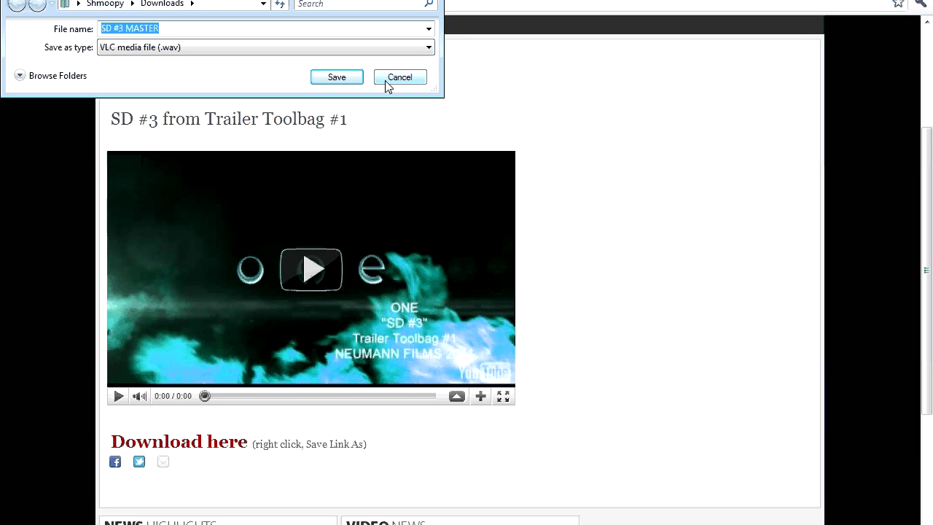
{"action": "left_click", "coordinate": [387, 82]}
{"action": "scroll", "coordinate": [67, 284], "scroll_direction": "up", "scroll_amount": 1}
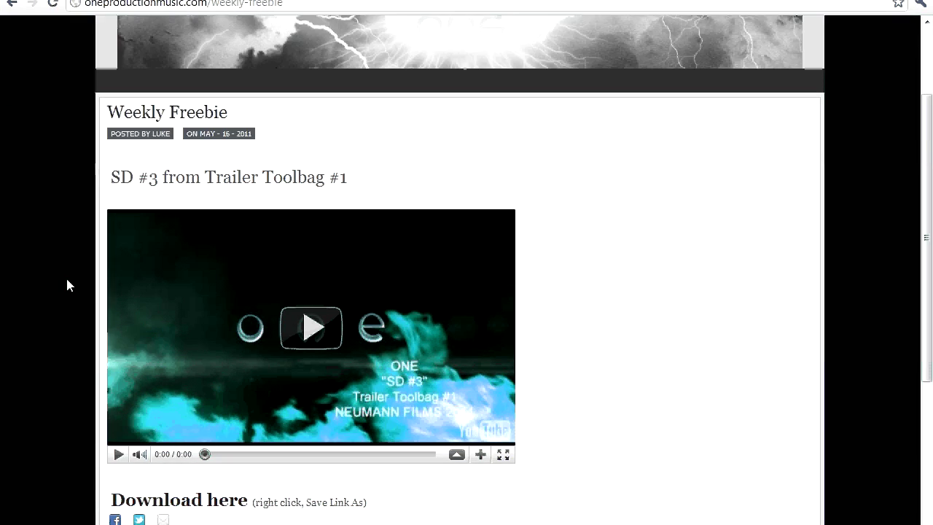
{"action": "scroll", "coordinate": [68, 285], "scroll_direction": "up", "scroll_amount": 2}
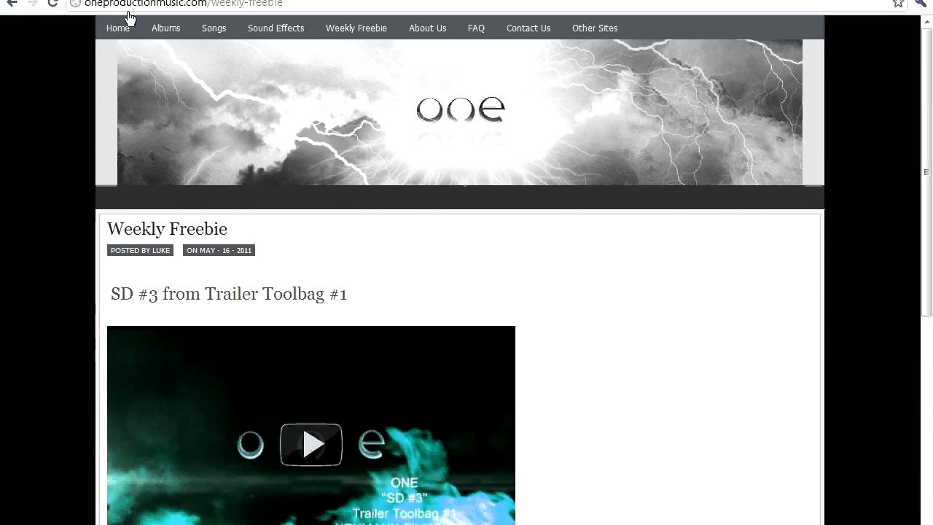
Return to the site's home page and open the Custom Trailer Cards article from the latest news.
{"action": "left_click", "coordinate": [115, 29]}
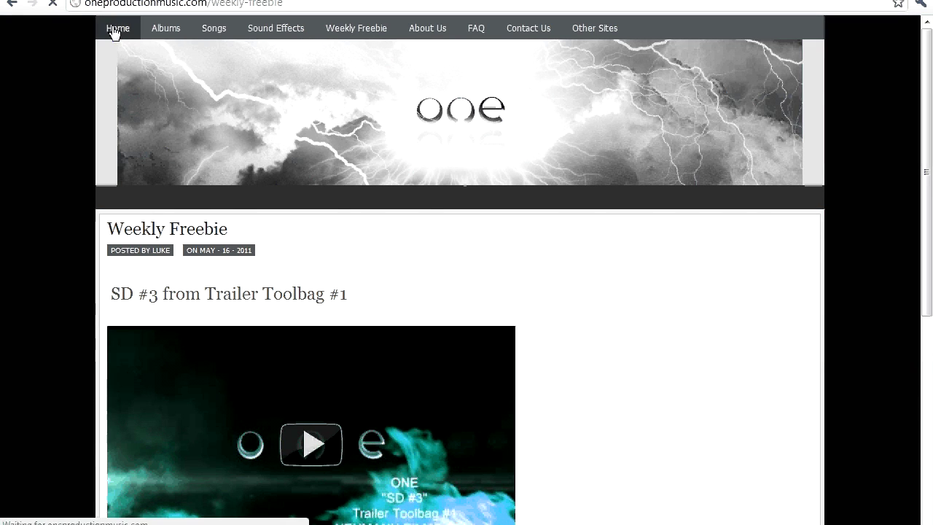
{"action": "scroll", "coordinate": [33, 175], "scroll_direction": "down", "scroll_amount": 1}
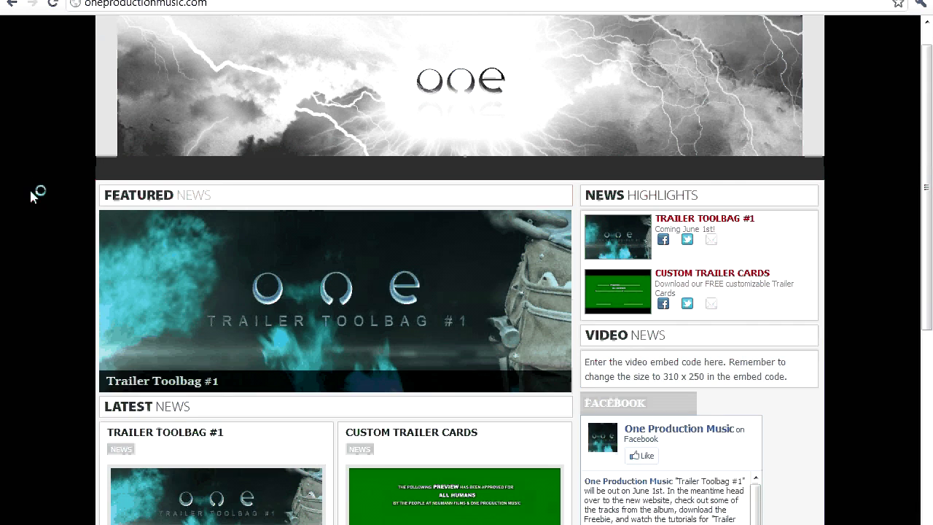
{"action": "scroll", "coordinate": [31, 193], "scroll_direction": "down", "scroll_amount": 3}
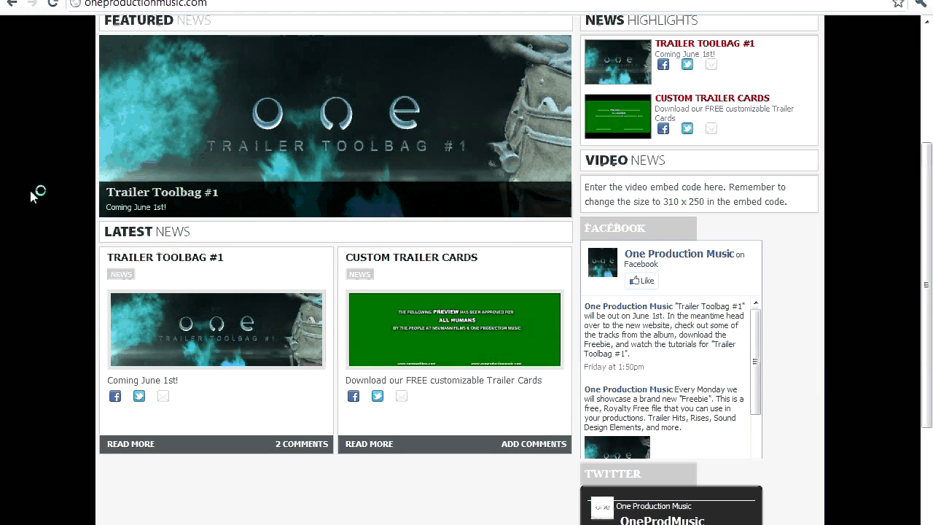
{"action": "left_click", "coordinate": [418, 259]}
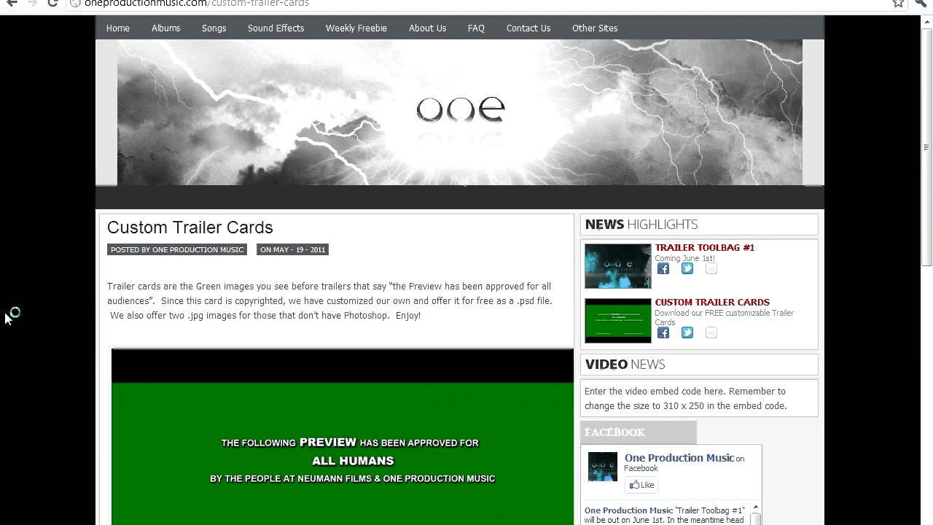
Download the One Production Music Trailer Cards zip from the Custom Trailer Cards article.
{"action": "scroll", "coordinate": [6, 317], "scroll_direction": "down", "scroll_amount": 5}
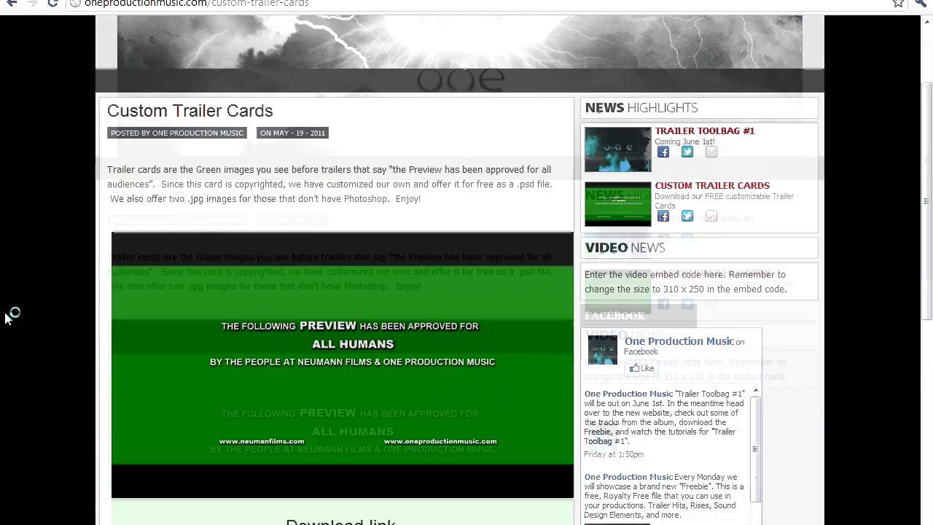
{"action": "scroll", "coordinate": [6, 317], "scroll_direction": "down", "scroll_amount": 5}
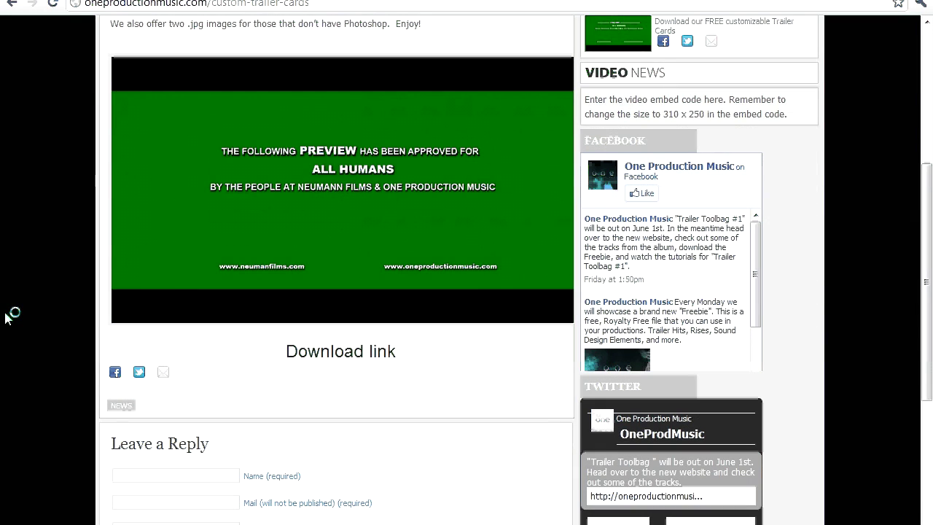
{"action": "left_click", "coordinate": [323, 355]}
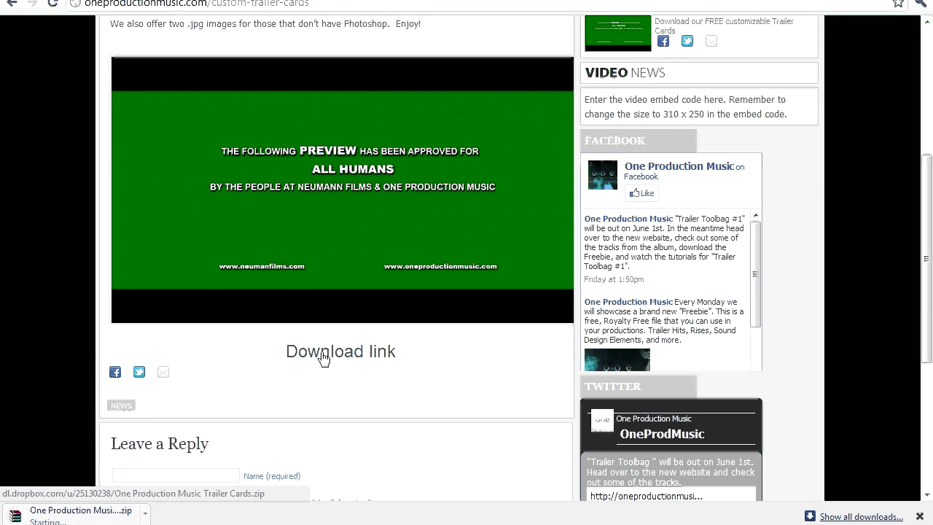
Open the downloaded archive, dismiss the WinRAR licence notice and enter the One Production Music Trailer Cards folder.
{"action": "left_click", "coordinate": [82, 513]}
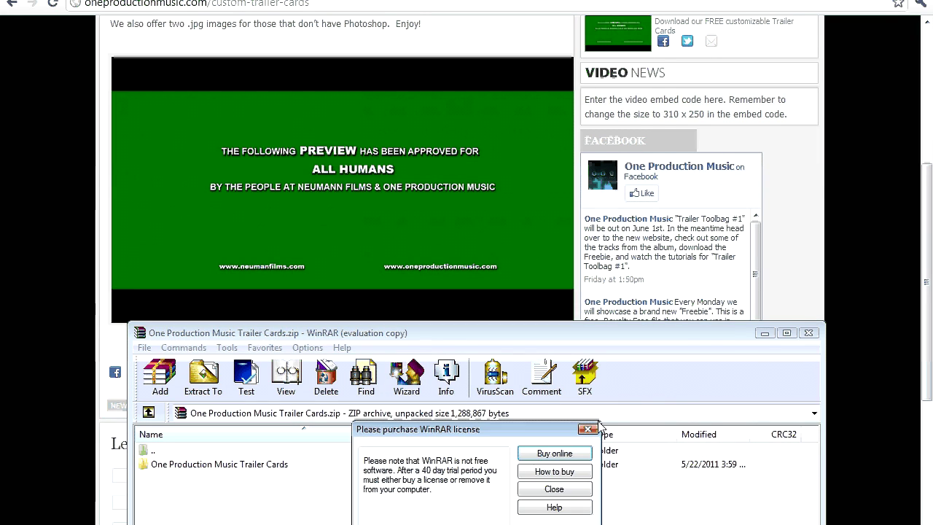
{"action": "left_click", "coordinate": [594, 433]}
{"action": "left_click_drag", "start_coordinate": [504, 334], "coordinate": [440, 183]}
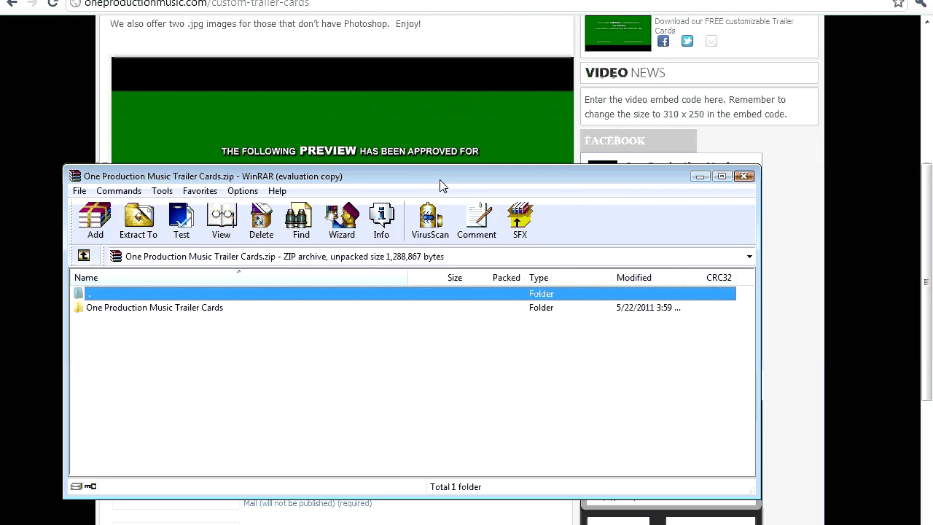
{"action": "double_click", "coordinate": [210, 313]}
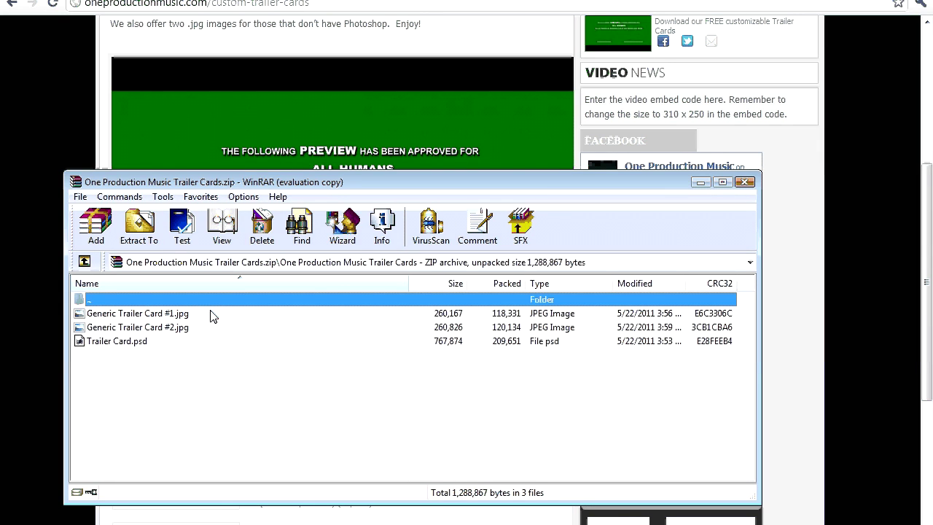
{"action": "right_click", "coordinate": [184, 316]}
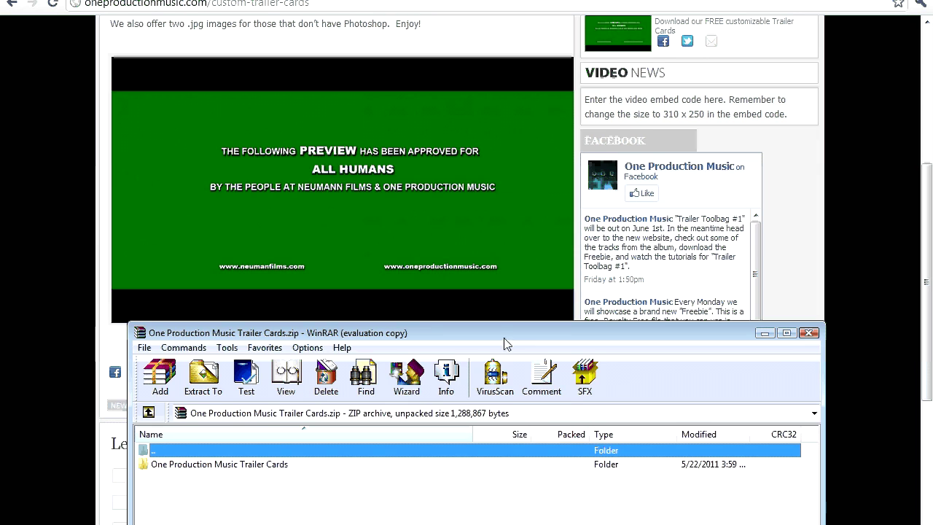
Inspect the generic JPG cards and the PSD file in the archive's trailer cards folder and close the archive.
{"action": "left_click_drag", "start_coordinate": [440, 337], "coordinate": [442, 189]}
{"action": "double_click", "coordinate": [210, 314]}
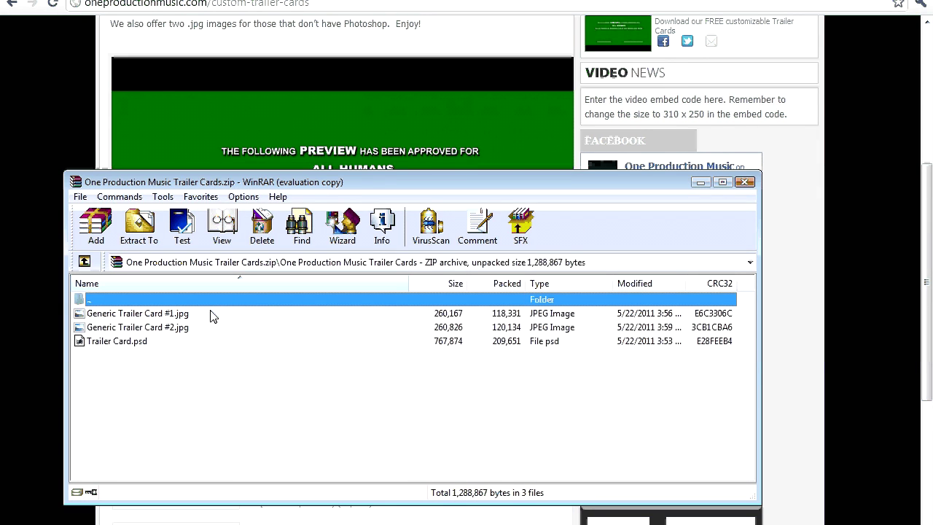
{"action": "right_click", "coordinate": [185, 315]}
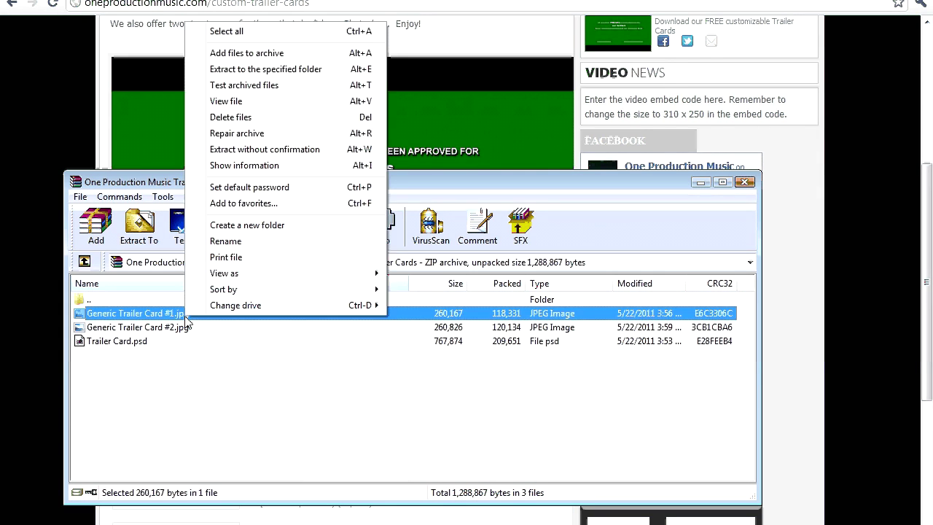
{"action": "left_click", "coordinate": [144, 328]}
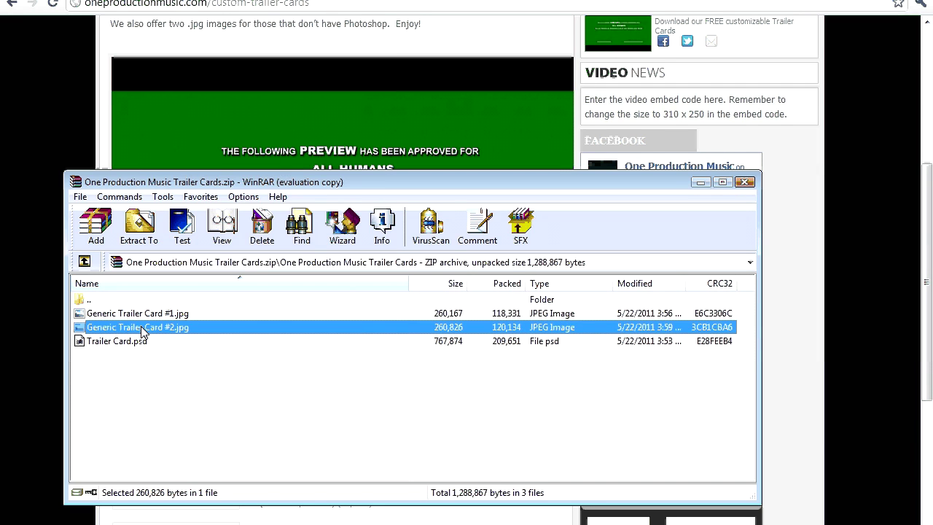
{"action": "left_click", "coordinate": [745, 181]}
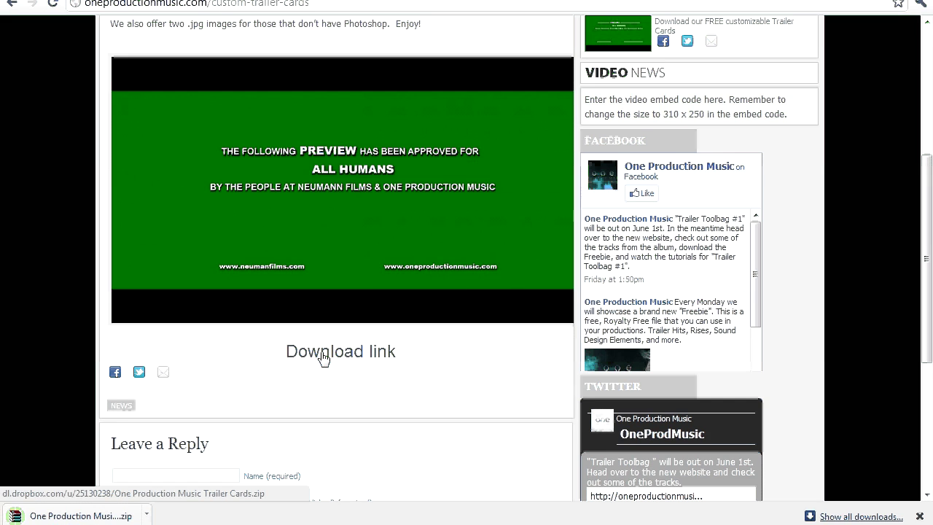
{"action": "left_click", "coordinate": [84, 515]}
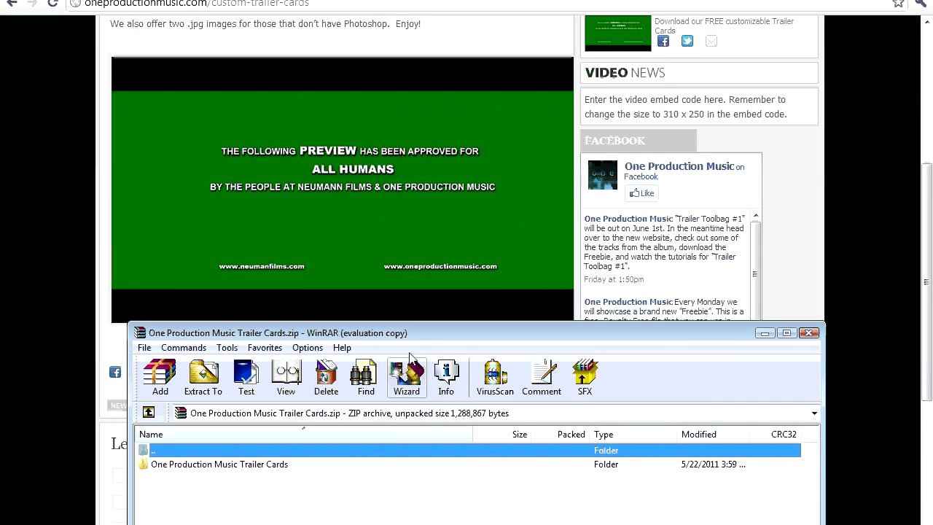
{"action": "key", "text": "Escape"}
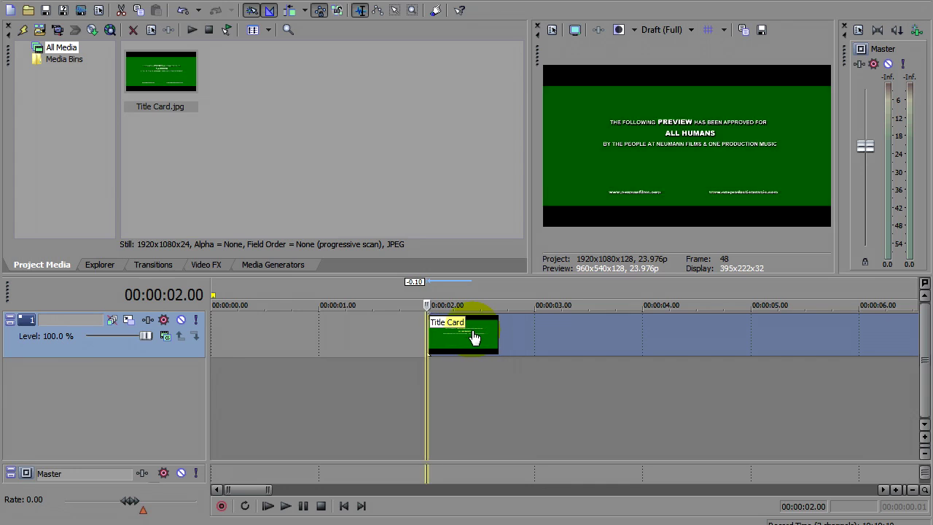
Trim the end of the Title Card event to the 5-second mark so it lasts 3 seconds.
{"action": "scroll", "coordinate": [474, 337], "scroll_direction": "down", "scroll_amount": 10}
{"action": "key", "text": "space"}
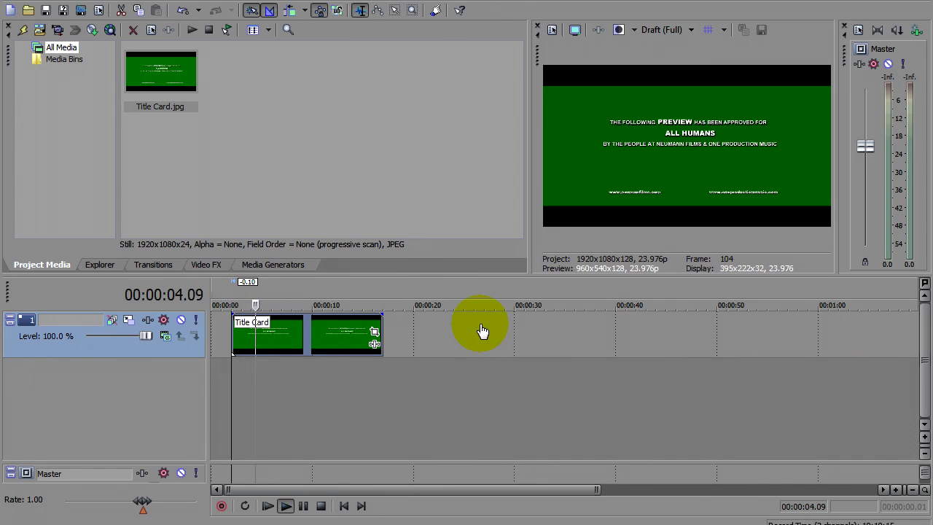
{"action": "key", "text": "Return"}
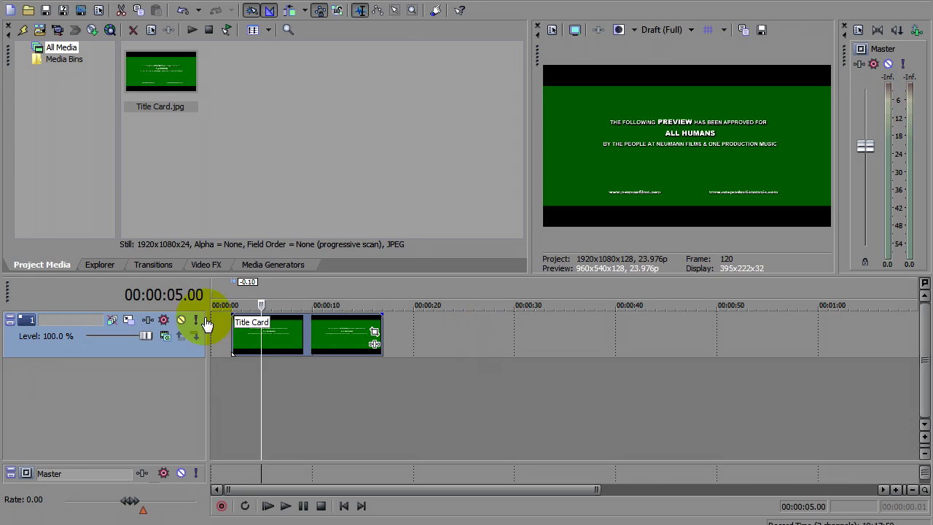
{"action": "left_click_drag", "start_coordinate": [350, 336], "coordinate": [240, 327]}
{"action": "left_click", "coordinate": [244, 335]}
{"action": "scroll", "coordinate": [243, 335], "scroll_direction": "up", "scroll_amount": 4}
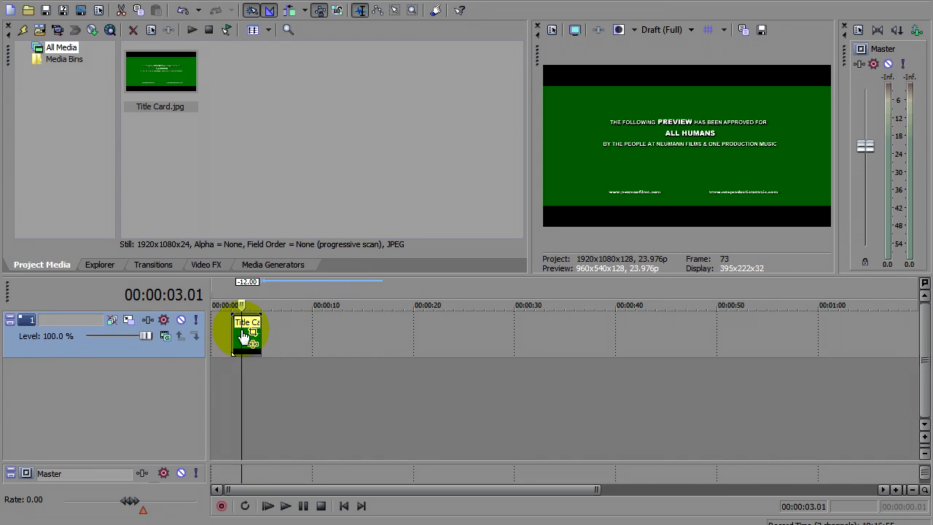
Place Full-HD.png on track 1 starting level with the Title Card, and add One Cari.avi to track 2 after the card.
{"action": "scroll", "coordinate": [873, 335], "scroll_direction": "down", "scroll_amount": 1}
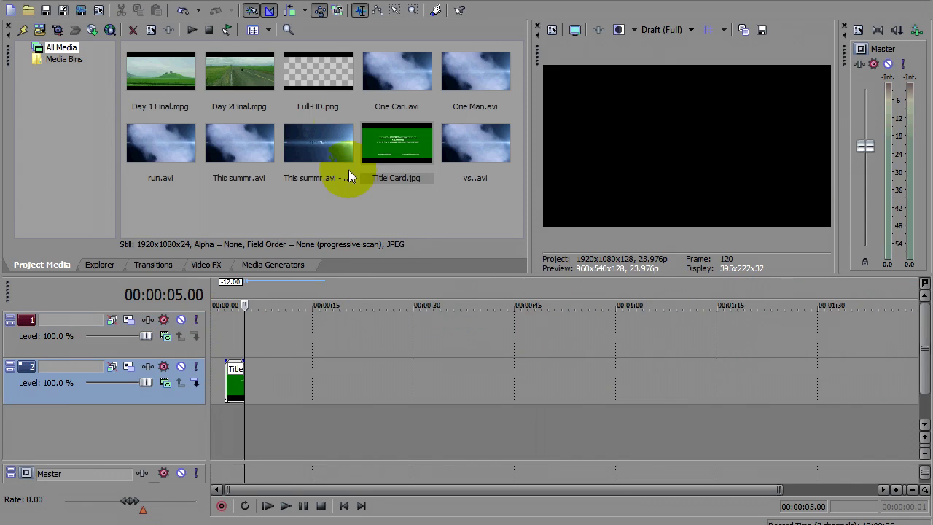
{"action": "left_click", "coordinate": [329, 91]}
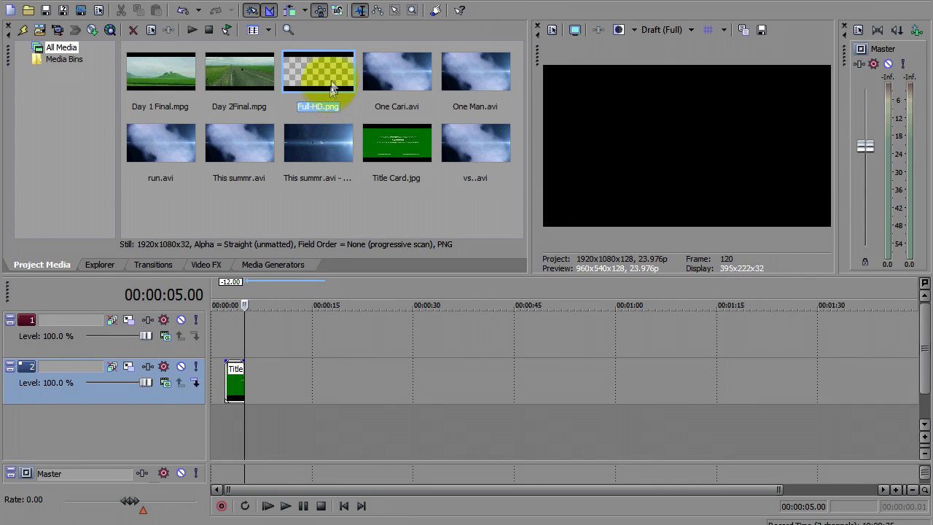
{"action": "left_click_drag", "start_coordinate": [331, 85], "coordinate": [232, 352]}
{"action": "left_click", "coordinate": [255, 338]}
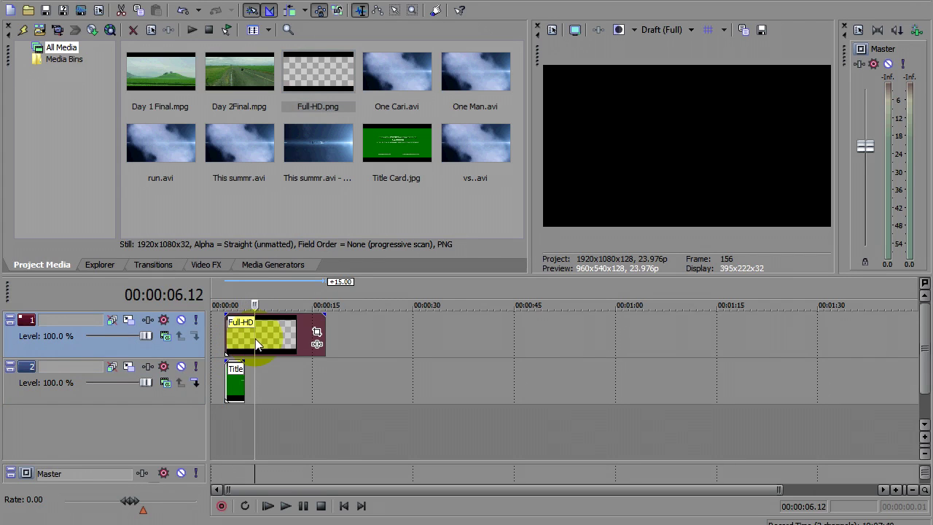
{"action": "left_click", "coordinate": [267, 335]}
{"action": "left_click_drag", "start_coordinate": [399, 99], "coordinate": [261, 387]}
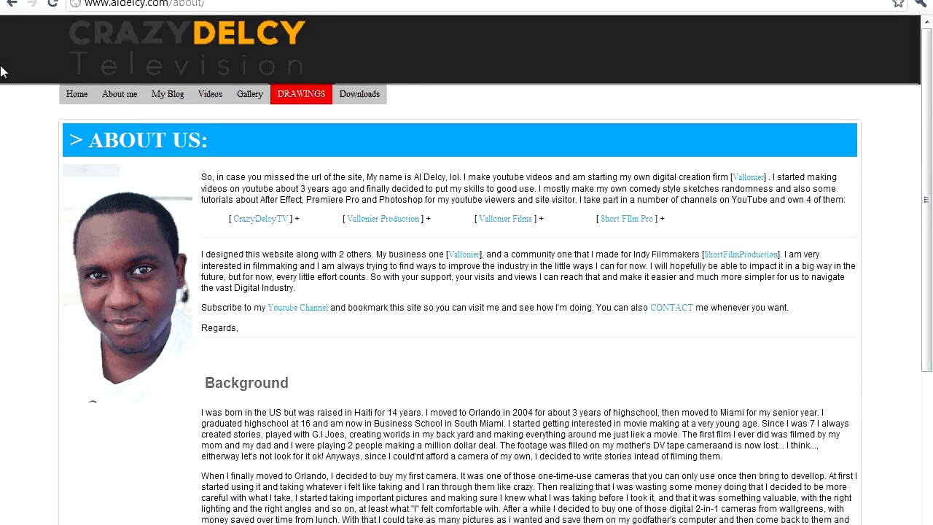
Look through the CrazyDelcy Television About page and open the site's My Blog page.
{"action": "scroll", "coordinate": [2, 71], "scroll_direction": "down", "scroll_amount": 1}
{"action": "scroll", "coordinate": [2, 71], "scroll_direction": "down", "scroll_amount": 5}
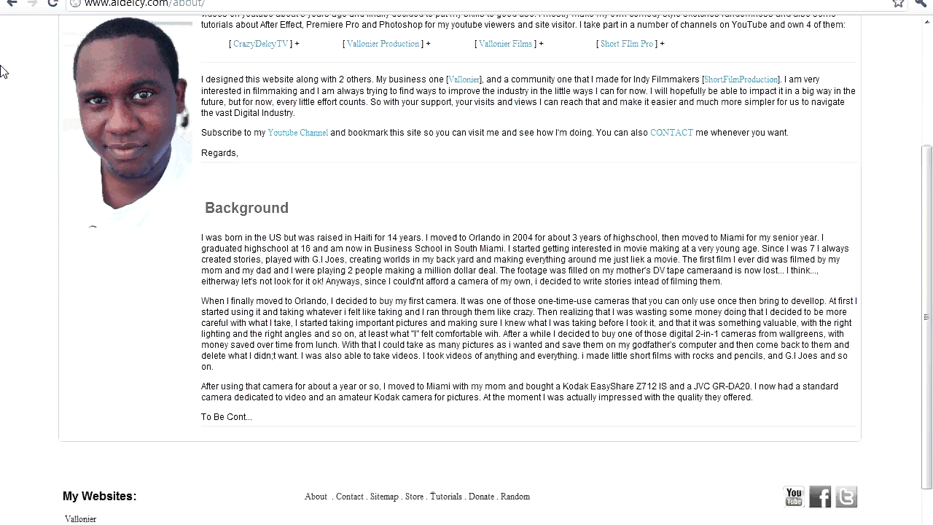
{"action": "scroll", "coordinate": [2, 71], "scroll_direction": "up", "scroll_amount": 6}
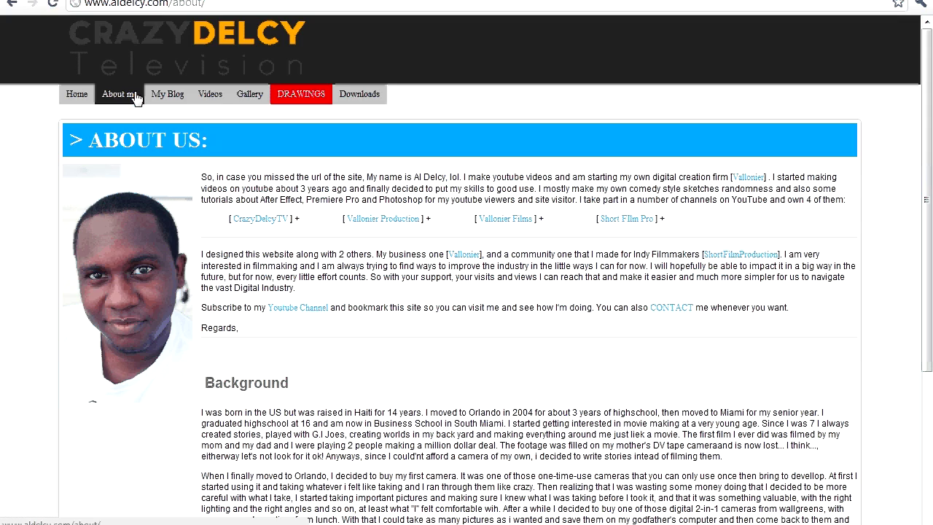
{"action": "left_click", "coordinate": [167, 95]}
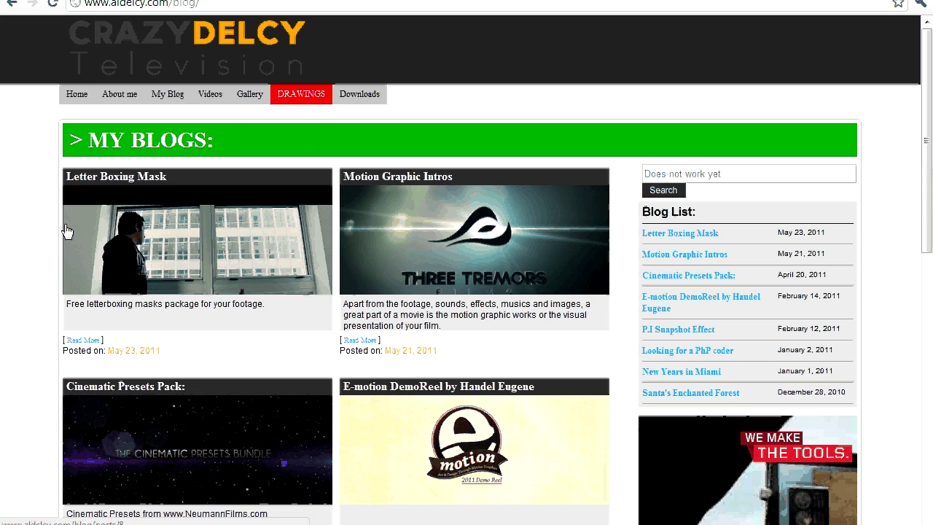
Open the Letter Boxing Mask post, view its sample masks and check the letterboxing-package ZIP download without saving it.
{"action": "left_click", "coordinate": [127, 186]}
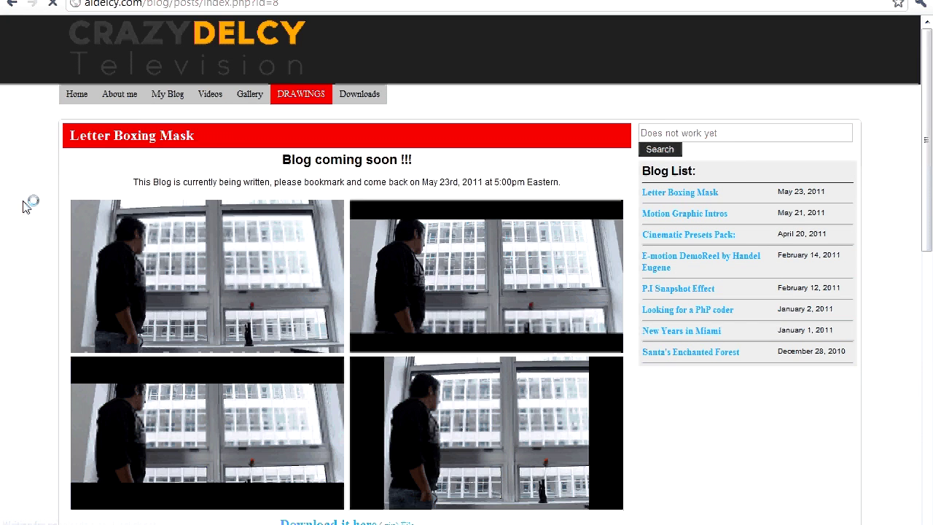
{"action": "scroll", "coordinate": [23, 206], "scroll_direction": "down", "scroll_amount": 1}
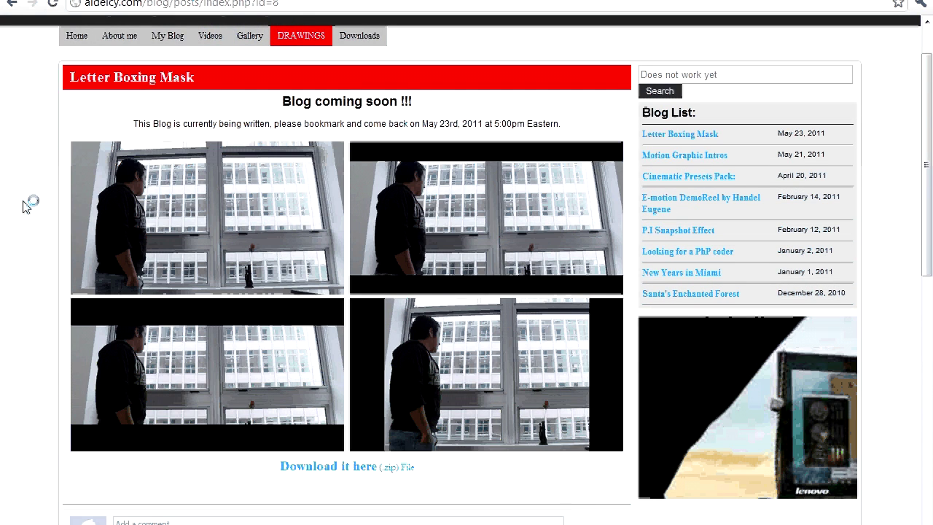
{"action": "scroll", "coordinate": [23, 206], "scroll_direction": "down", "scroll_amount": 2}
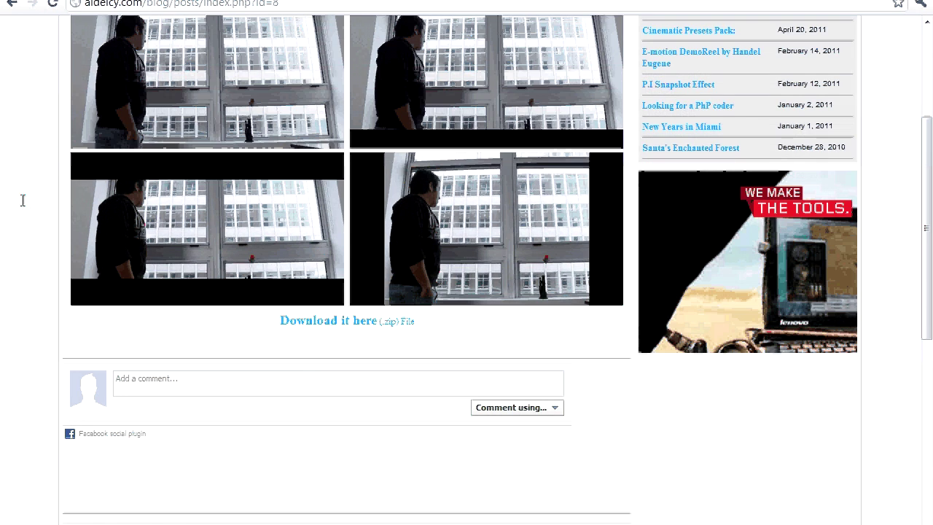
{"action": "right_click", "coordinate": [340, 320]}
{"action": "left_click", "coordinate": [447, 334]}
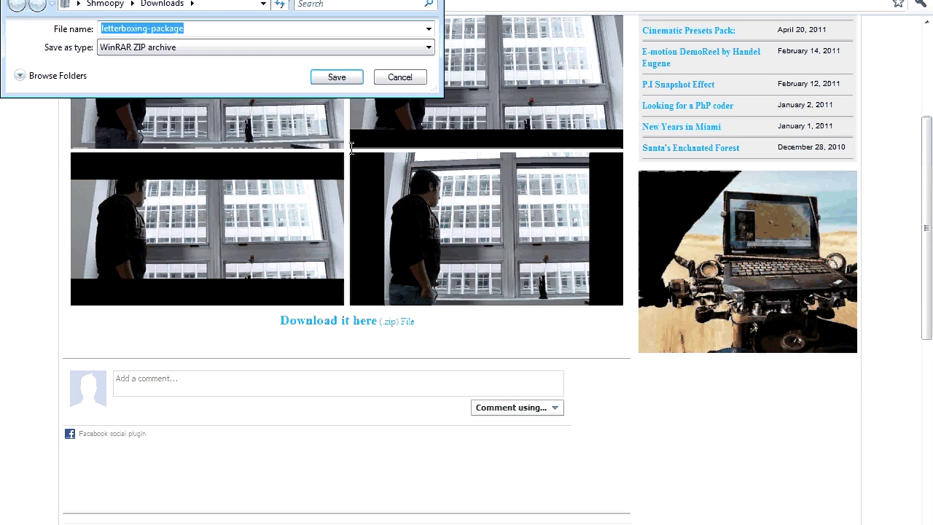
{"action": "left_click", "coordinate": [399, 77]}
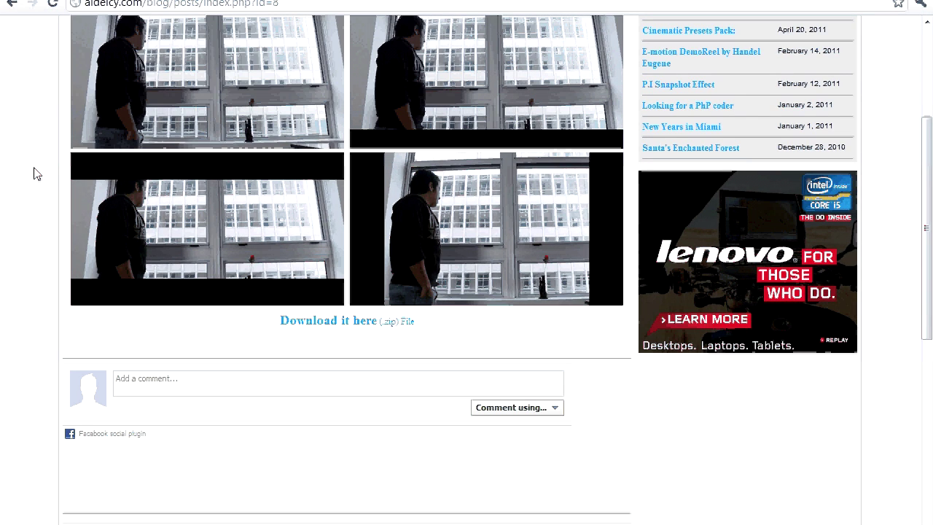
{"action": "scroll", "coordinate": [37, 173], "scroll_direction": "up", "scroll_amount": 2}
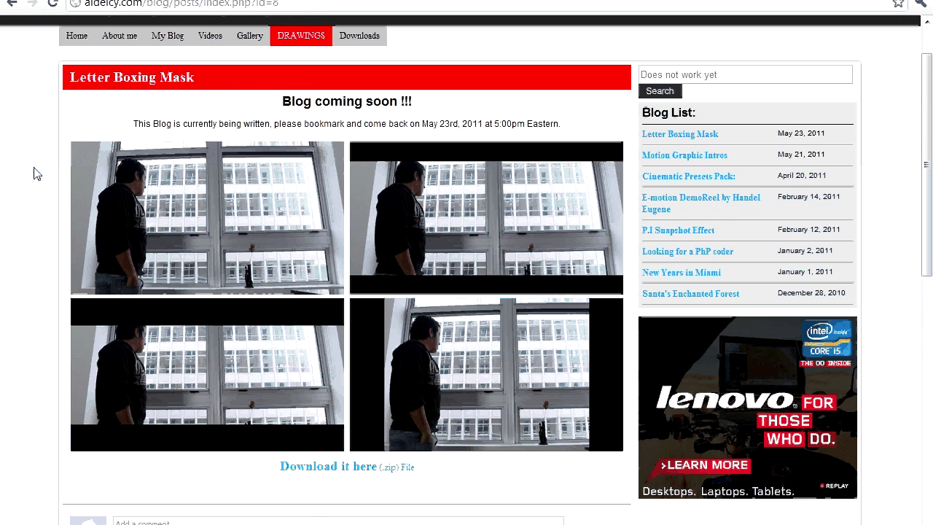
{"action": "scroll", "coordinate": [36, 174], "scroll_direction": "up", "scroll_amount": 1}
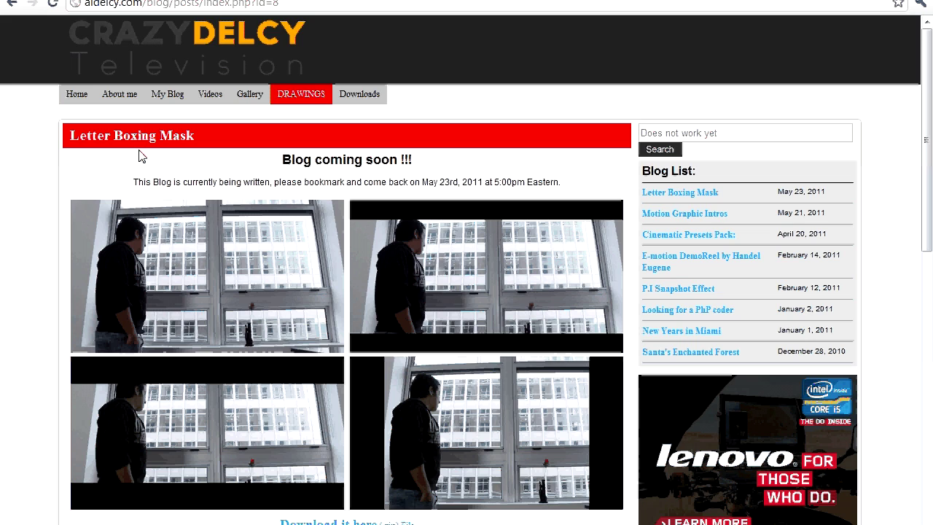
Look through the site's Gallery, Videos and About pages and return to the My Blog page.
{"action": "left_click", "coordinate": [241, 102]}
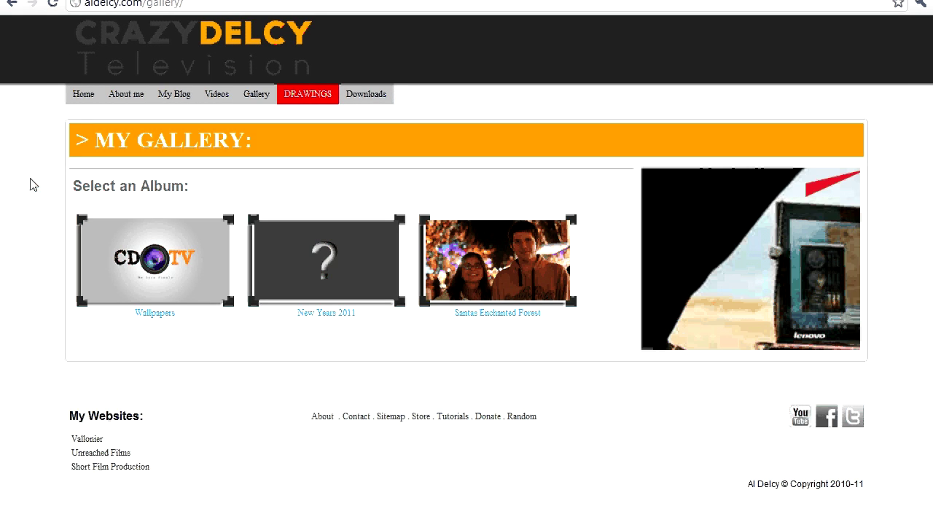
{"action": "left_click", "coordinate": [218, 95]}
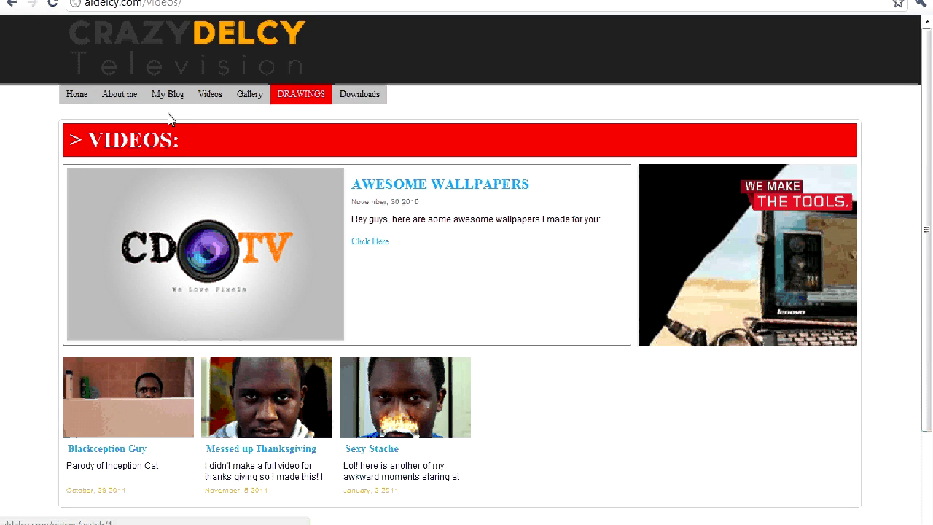
{"action": "left_click", "coordinate": [124, 96]}
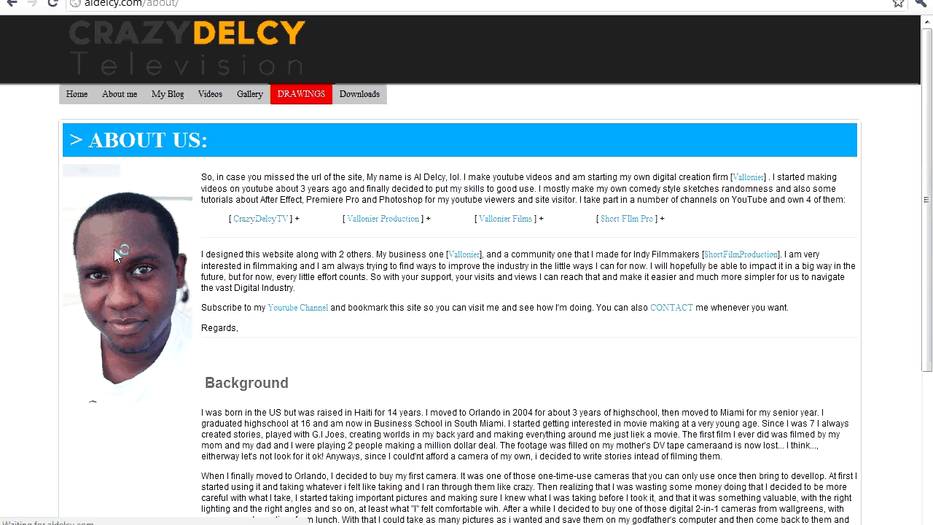
{"action": "left_click", "coordinate": [175, 94]}
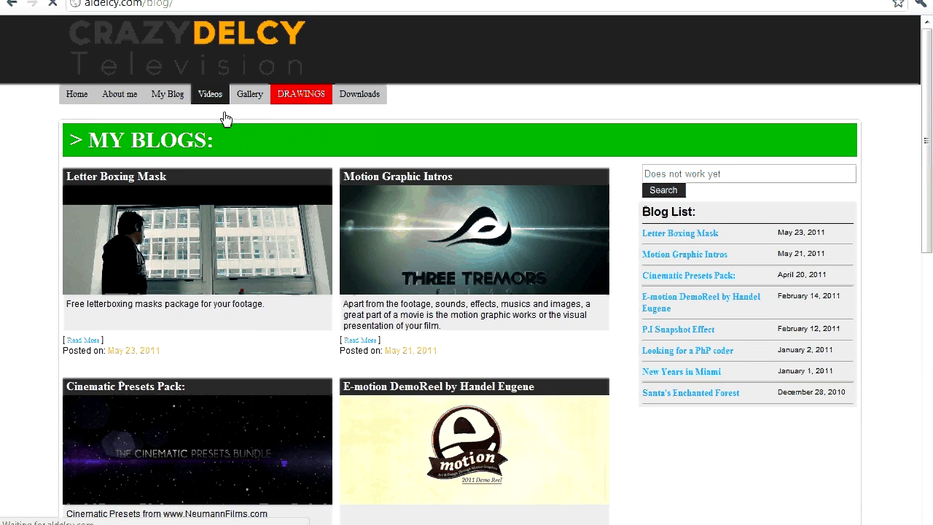
Open the Motion Graphic Intros post, look through its logo examples and service offer, and go back to the home page.
{"action": "left_click", "coordinate": [385, 182]}
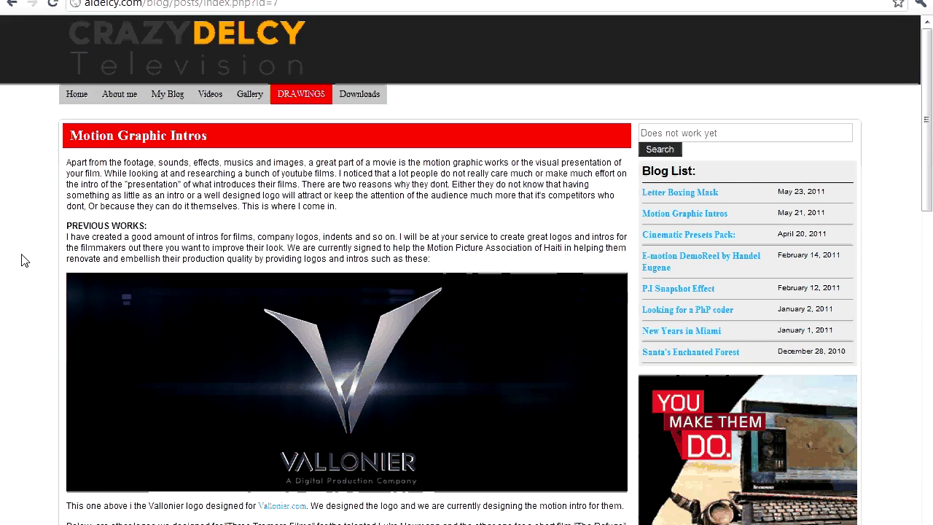
{"action": "scroll", "coordinate": [22, 260], "scroll_direction": "down", "scroll_amount": 1}
{"action": "scroll", "coordinate": [22, 260], "scroll_direction": "down", "scroll_amount": 5}
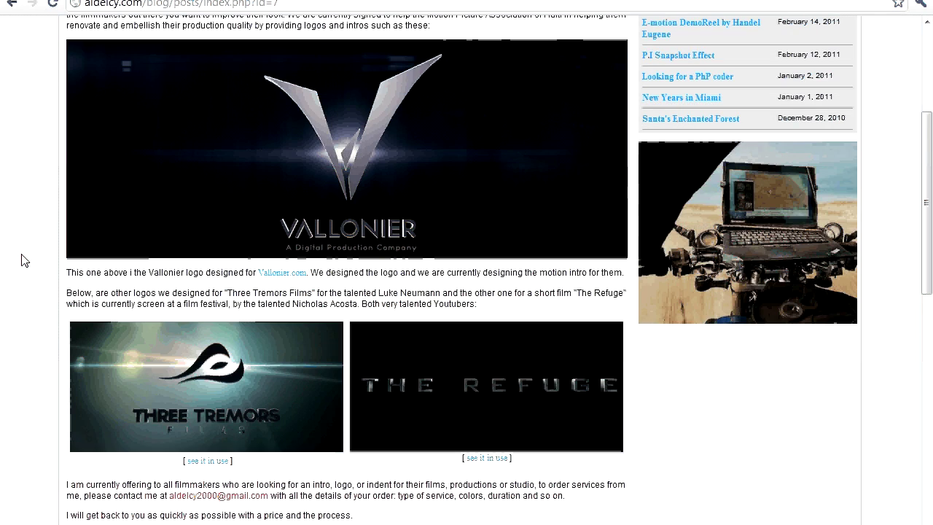
{"action": "scroll", "coordinate": [22, 261], "scroll_direction": "down", "scroll_amount": 1}
{"action": "scroll", "coordinate": [22, 260], "scroll_direction": "down", "scroll_amount": 5}
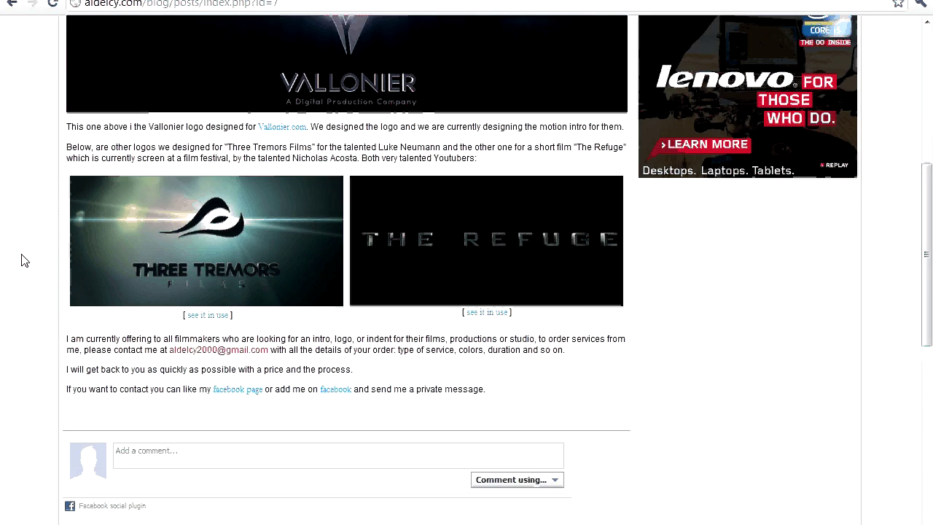
{"action": "scroll", "coordinate": [22, 260], "scroll_direction": "up", "scroll_amount": 2}
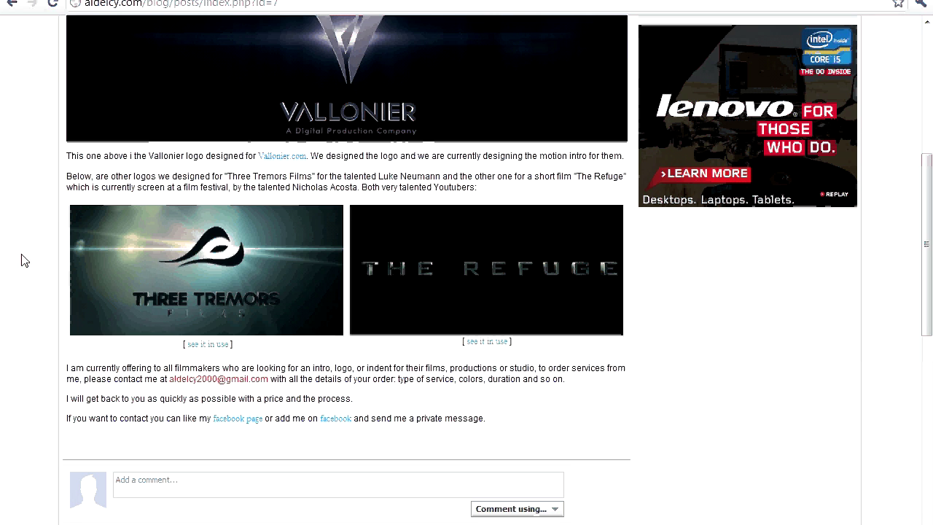
{"action": "scroll", "coordinate": [22, 260], "scroll_direction": "up", "scroll_amount": 1}
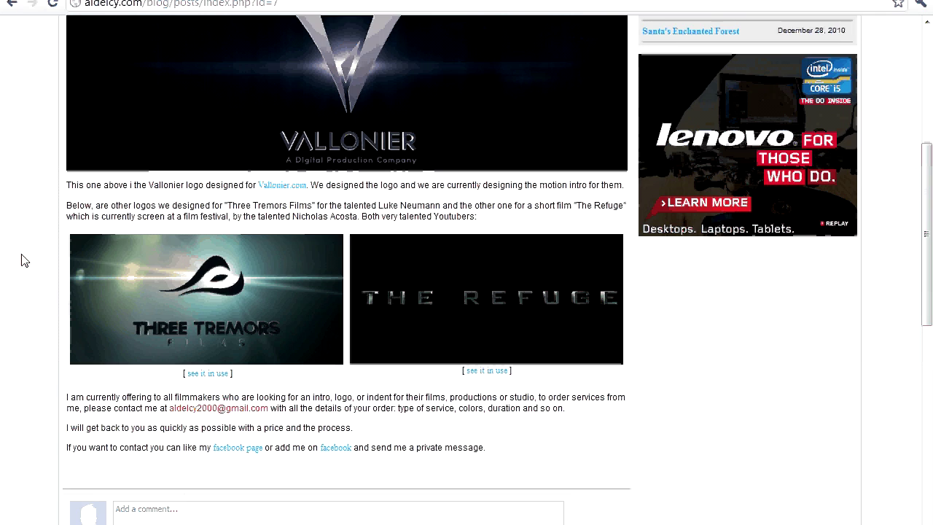
{"action": "scroll", "coordinate": [22, 260], "scroll_direction": "up", "scroll_amount": 4}
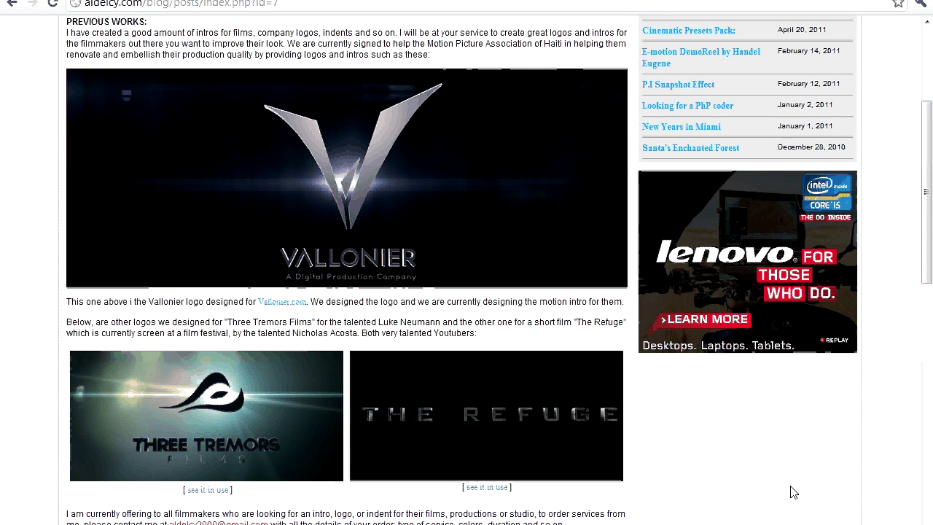
{"action": "left_click", "coordinate": [931, 146]}
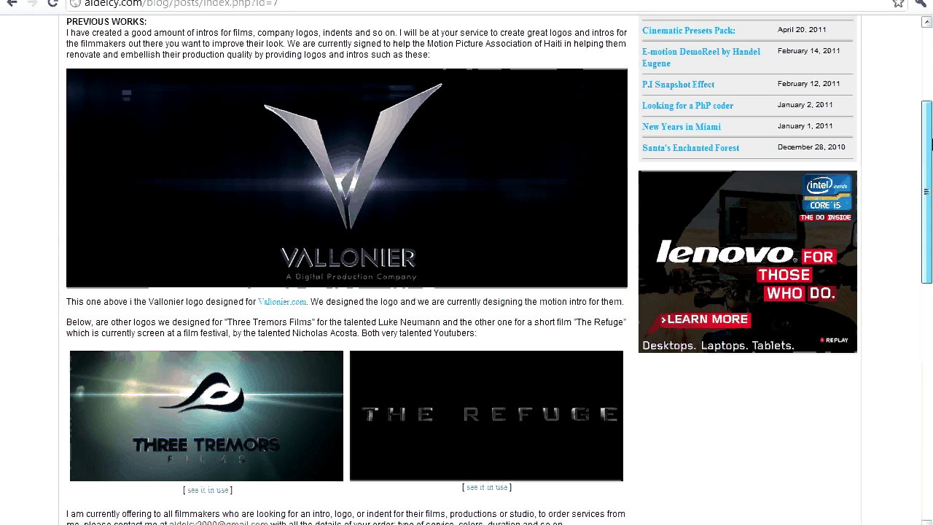
{"action": "left_click_drag", "start_coordinate": [931, 146], "coordinate": [931, 45]}
{"action": "left_click", "coordinate": [74, 100]}
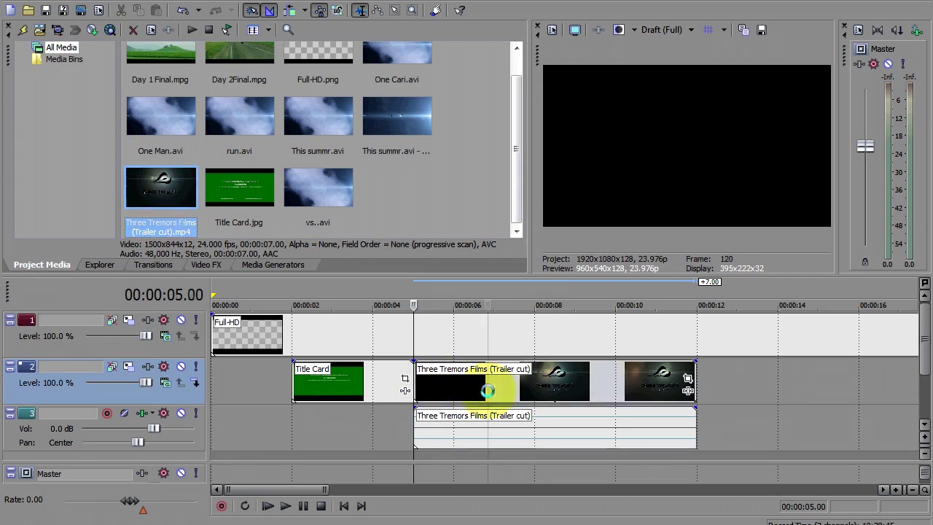
In Sony Vegas, trim the Three Tremors Films event's start to the 00:00:07.15 frame and keep the shortened event directly after the Title Card.
{"action": "left_click", "coordinate": [488, 385]}
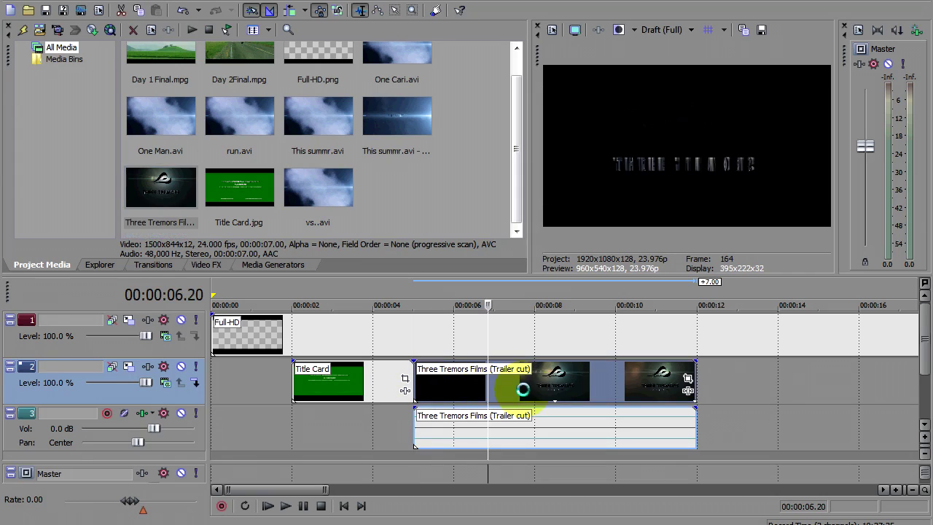
{"action": "left_click", "coordinate": [537, 389]}
{"action": "left_click", "coordinate": [527, 389]}
{"action": "left_click", "coordinate": [516, 389]}
{"action": "key", "text": "Right"}
{"action": "key", "text": "Right"}
{"action": "key", "text": "Right"}
{"action": "key", "text": "Right"}
{"action": "key", "text": "Right"}
{"action": "key", "text": "Right"}
{"action": "key", "text": "Right"}
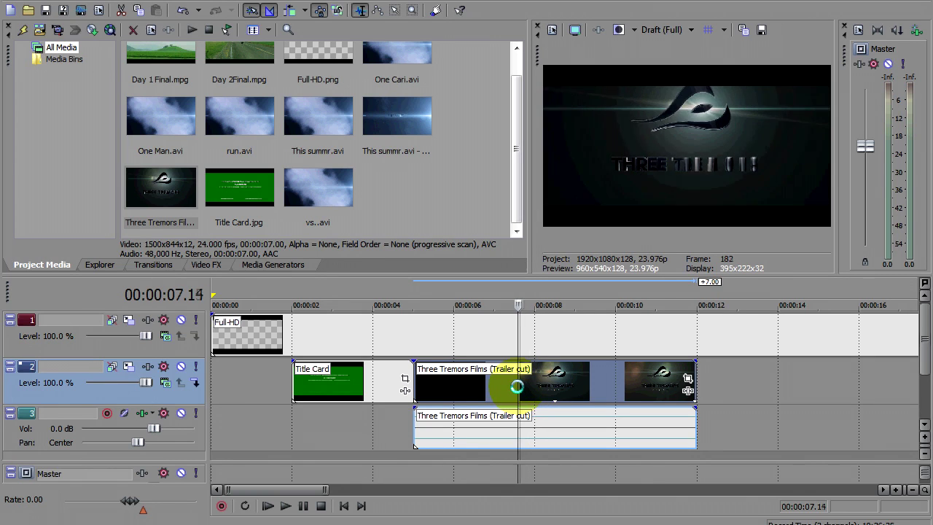
{"action": "key", "text": "Right"}
{"action": "key", "text": "Right"}
{"action": "key", "text": "Right"}
{"action": "key", "text": "Right"}
{"action": "key", "text": "Right"}
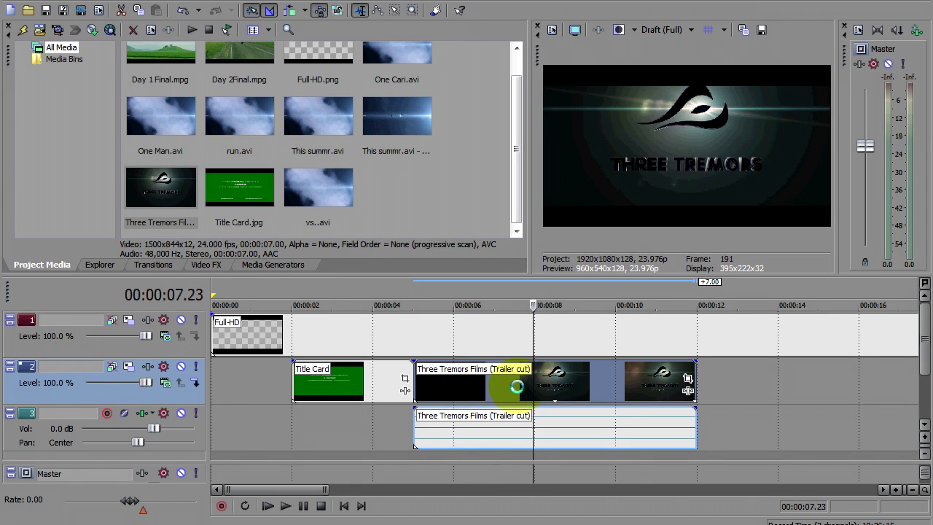
{"action": "key", "text": "Left"}
{"action": "key", "text": "Left"}
{"action": "key", "text": "Left"}
{"action": "key", "text": "Left"}
{"action": "key", "text": "Left"}
{"action": "key", "text": "Left"}
{"action": "key", "text": "Left"}
{"action": "key", "text": "Left"}
{"action": "key", "text": "Left"}
{"action": "key", "text": "Left"}
{"action": "key", "text": "Left"}
{"action": "key", "text": "Left"}
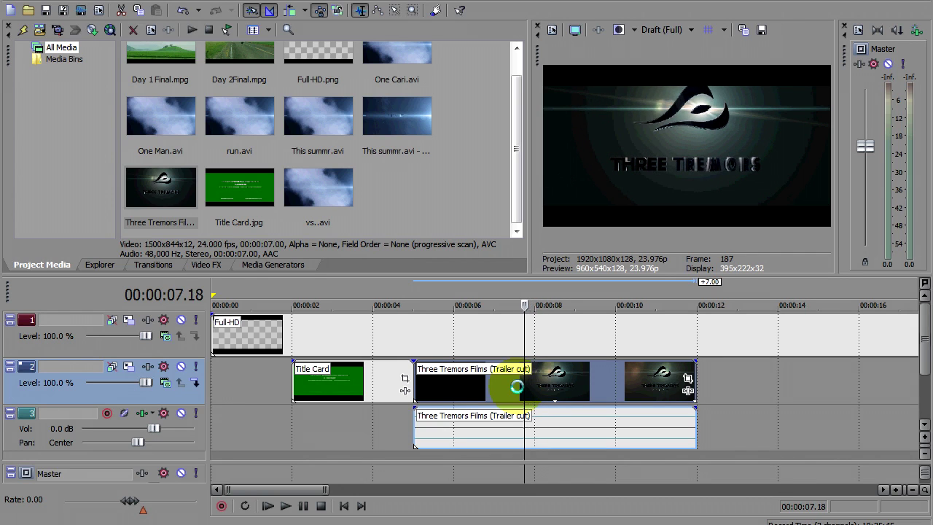
{"action": "key", "text": "Right"}
{"action": "key", "text": "Right"}
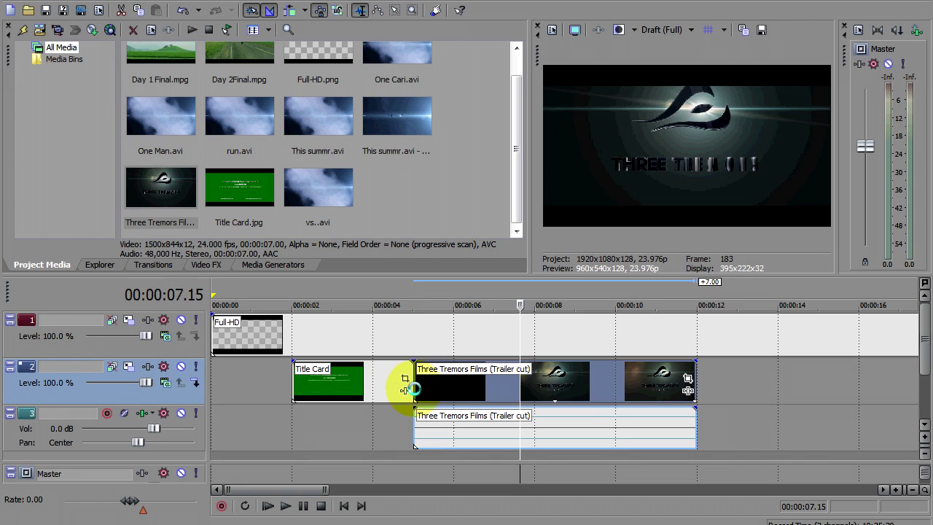
{"action": "mouse_move", "coordinate": [413, 386]}
{"action": "left_mouse_down"}
{"action": "mouse_move", "coordinate": [517, 392]}
{"action": "mouse_move", "coordinate": [386, 379]}
{"action": "mouse_move", "coordinate": [420, 375]}
{"action": "left_mouse_up"}
{"action": "left_click", "coordinate": [437, 377]}
Shift the Three Tremors Films event's pan/crop frame slightly upward so the logo sits lower inside the letterbox mask.
{"action": "left_click", "coordinate": [581, 378]}
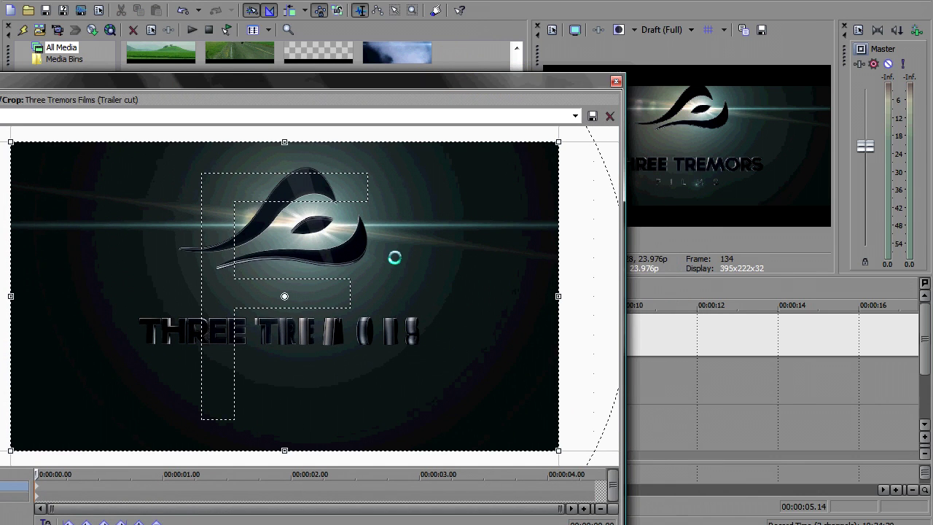
{"action": "left_click_drag", "start_coordinate": [395, 257], "coordinate": [397, 238]}
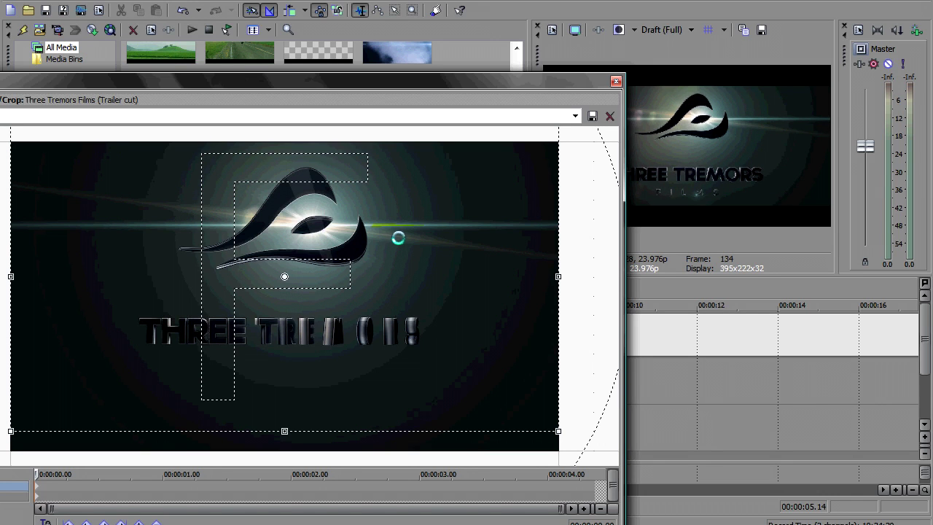
{"action": "left_click", "coordinate": [616, 81]}
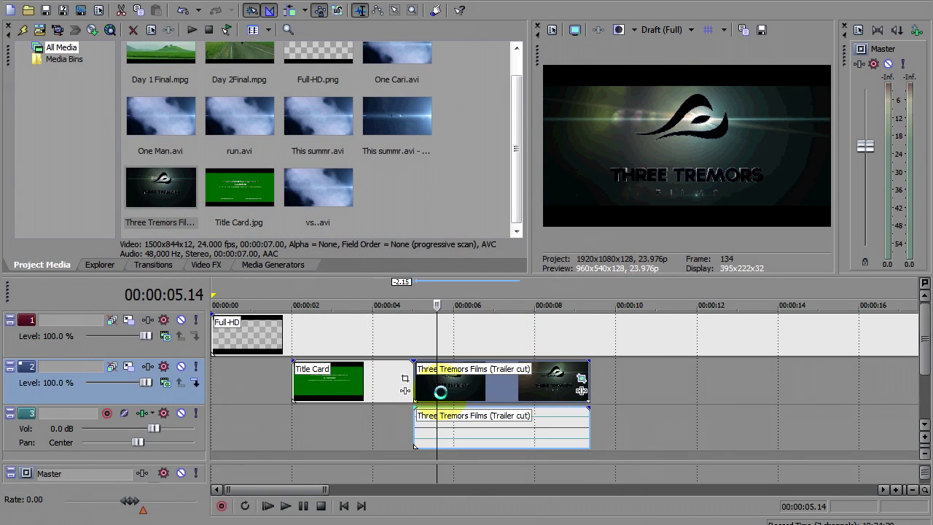
Preview the This summr title event that follows Day 1 Final on track 2.
{"action": "left_click", "coordinate": [407, 408]}
{"action": "left_click", "coordinate": [614, 340]}
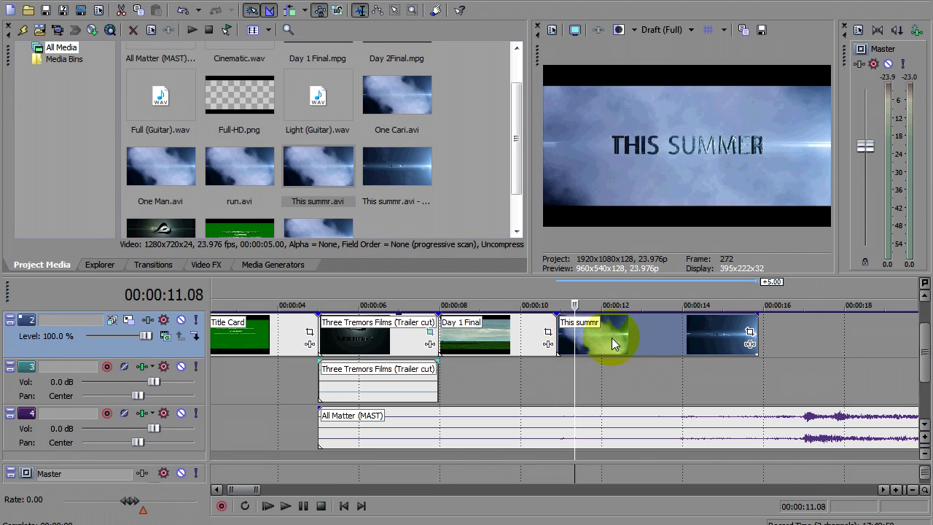
{"action": "left_click", "coordinate": [622, 337]}
{"action": "left_click", "coordinate": [555, 339]}
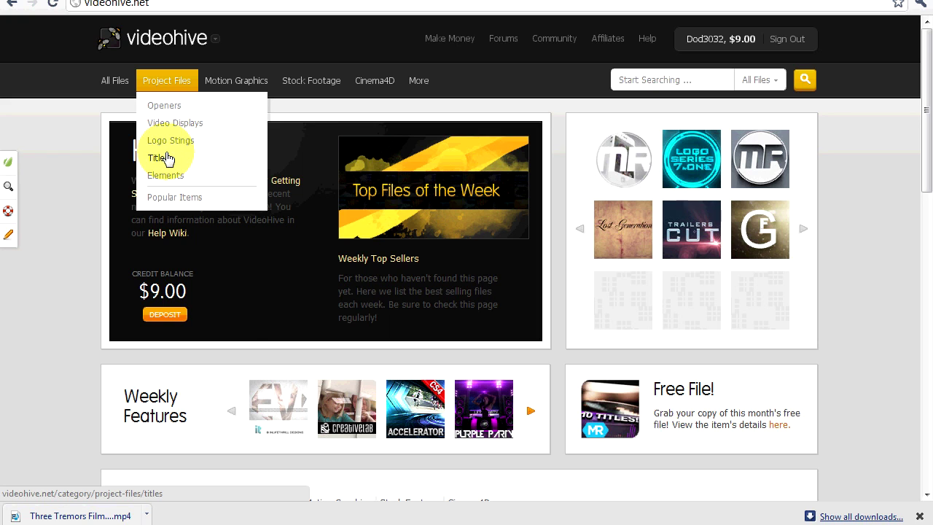
On VideoHive, browse the first page of Titles project files to its end and open page 2.
{"action": "left_click", "coordinate": [159, 157]}
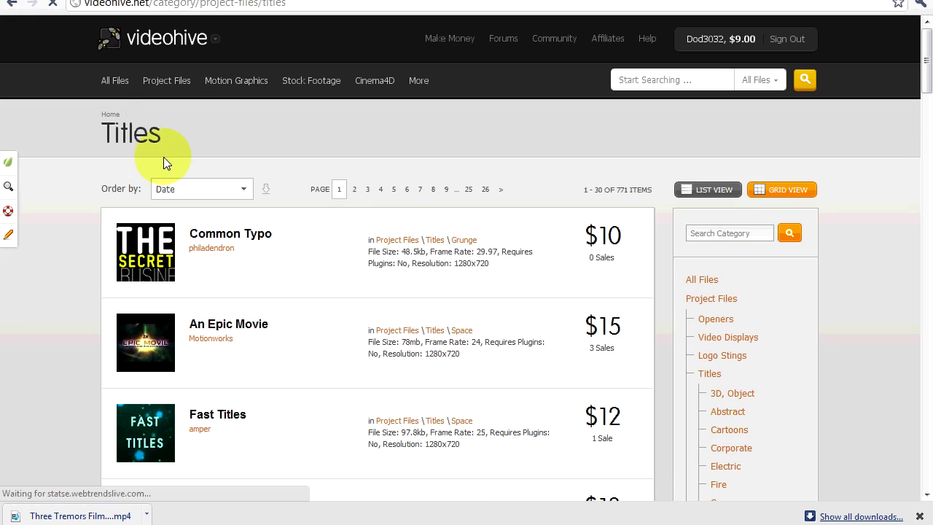
{"action": "scroll", "coordinate": [58, 196], "scroll_direction": "down", "scroll_amount": 2}
{"action": "scroll", "coordinate": [58, 196], "scroll_direction": "down", "scroll_amount": 7}
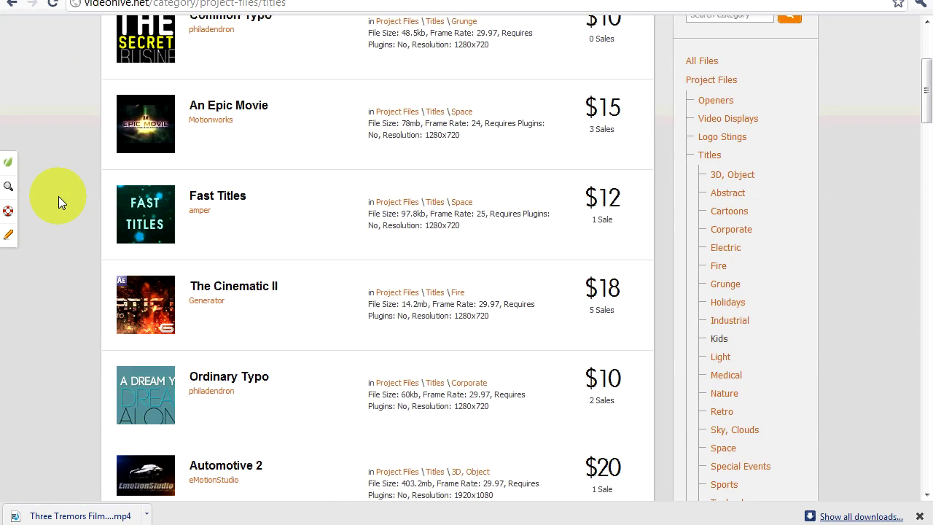
{"action": "scroll", "coordinate": [58, 196], "scroll_direction": "down", "scroll_amount": 7}
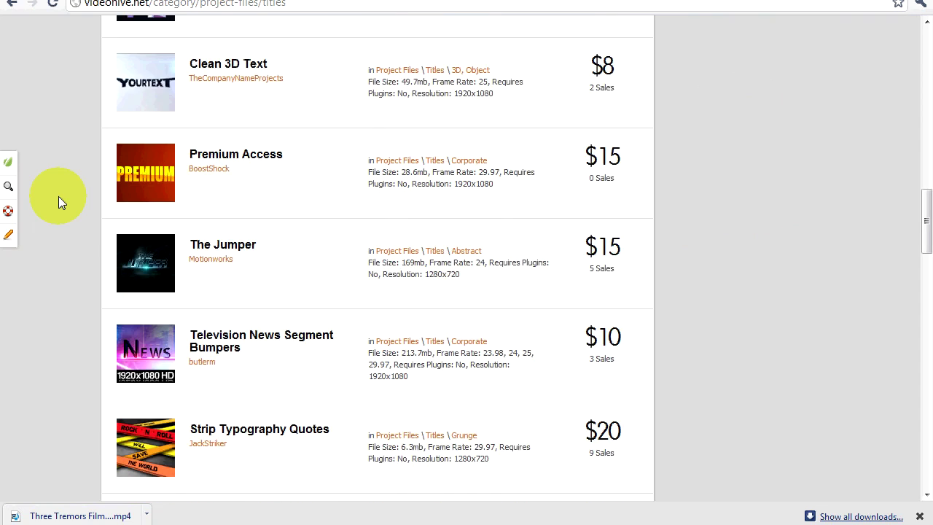
{"action": "scroll", "coordinate": [58, 196], "scroll_direction": "down", "scroll_amount": 6}
{"action": "scroll", "coordinate": [59, 196], "scroll_direction": "down", "scroll_amount": 10}
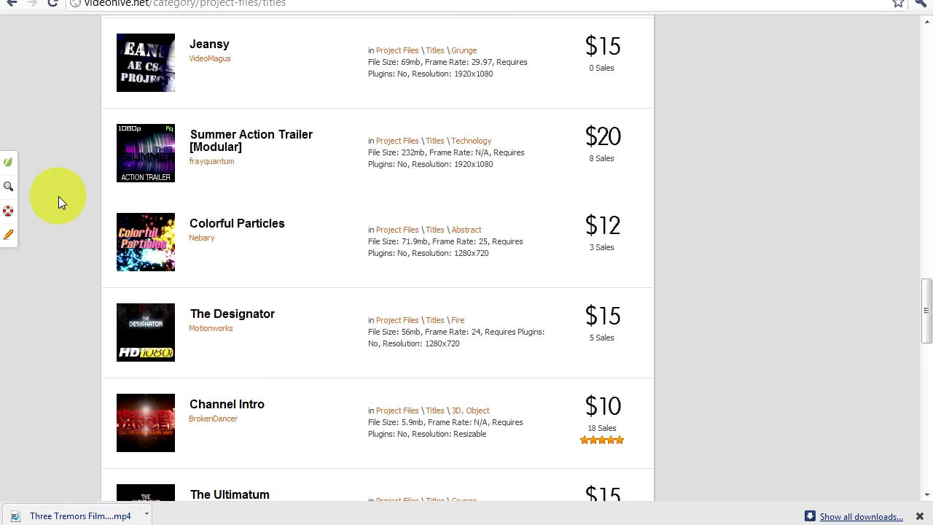
{"action": "scroll", "coordinate": [59, 196], "scroll_direction": "down", "scroll_amount": 2}
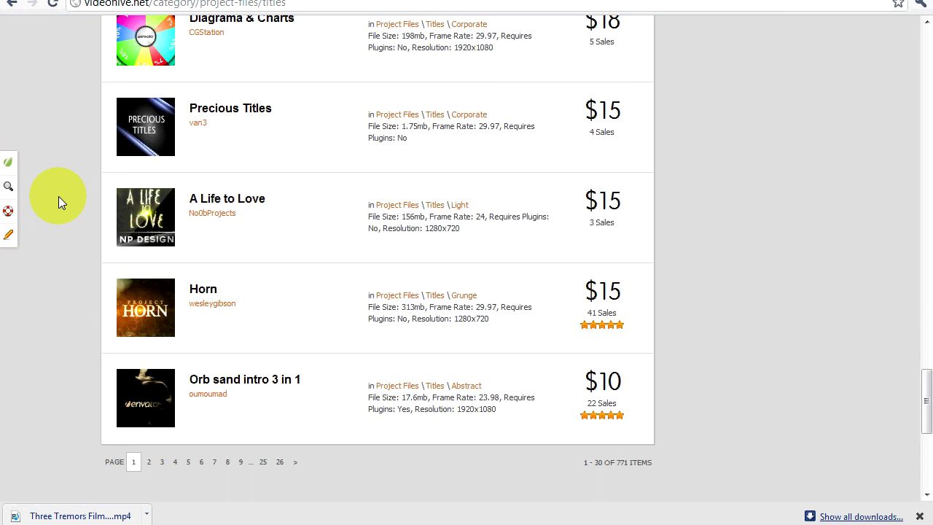
{"action": "left_click", "coordinate": [150, 464]}
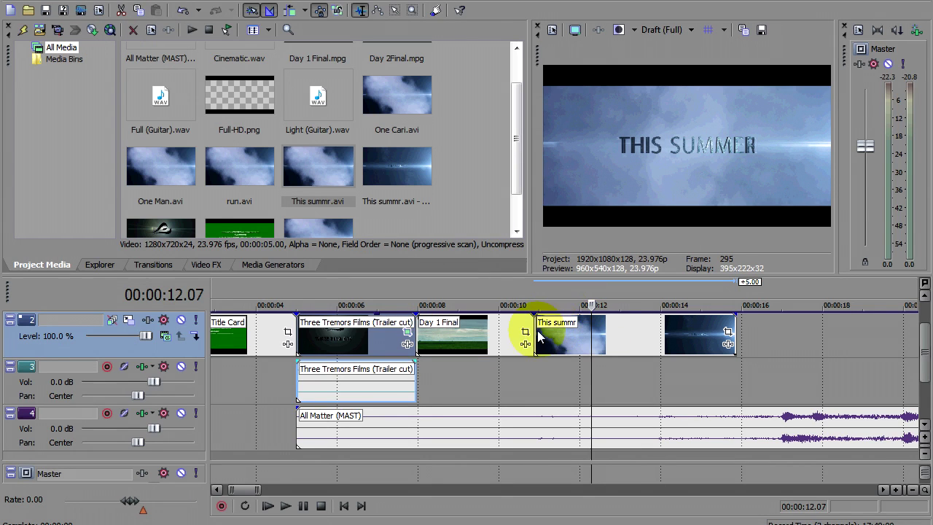
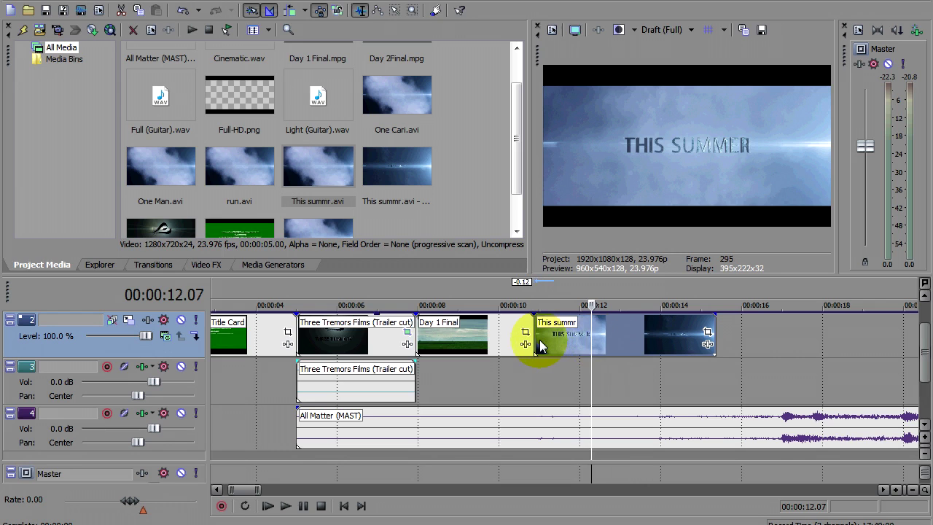
Open the pan/crop settings of the This summr event that follows Day 1 Final on track 2.
{"action": "left_click", "coordinate": [707, 332]}
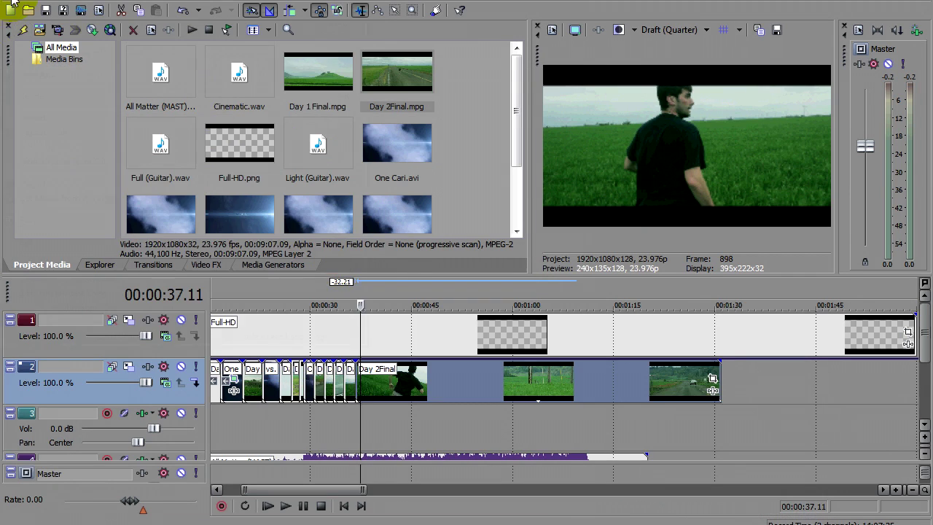
Import Percussion Hit #1.wav through Percussion Hit #7.wav from the Percussion Hits folder in One Production Music's Trailer Toolbag #1.
{"action": "left_click", "coordinate": [13, 4]}
{"action": "mouse_move", "coordinate": [342, 113]}
{"action": "left_click", "coordinate": [393, 120]}
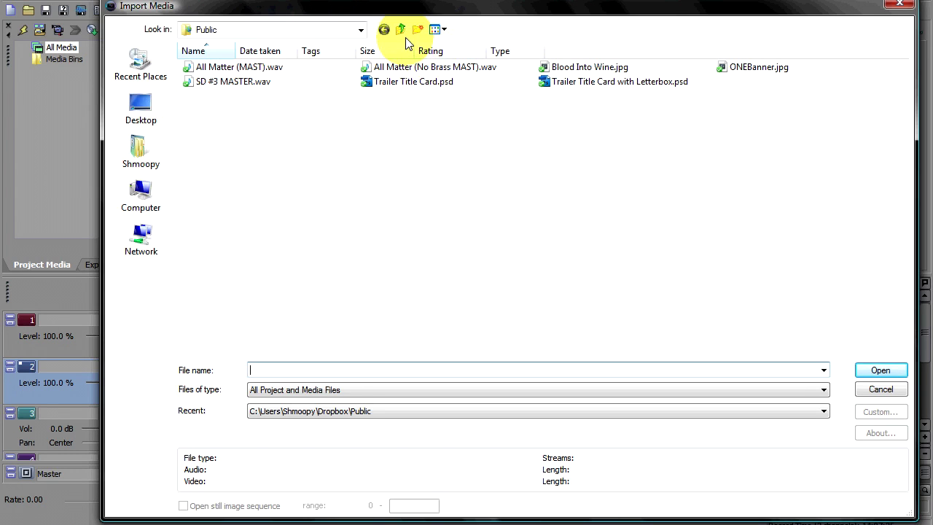
{"action": "left_click", "coordinate": [400, 31]}
{"action": "double_click", "coordinate": [420, 108]}
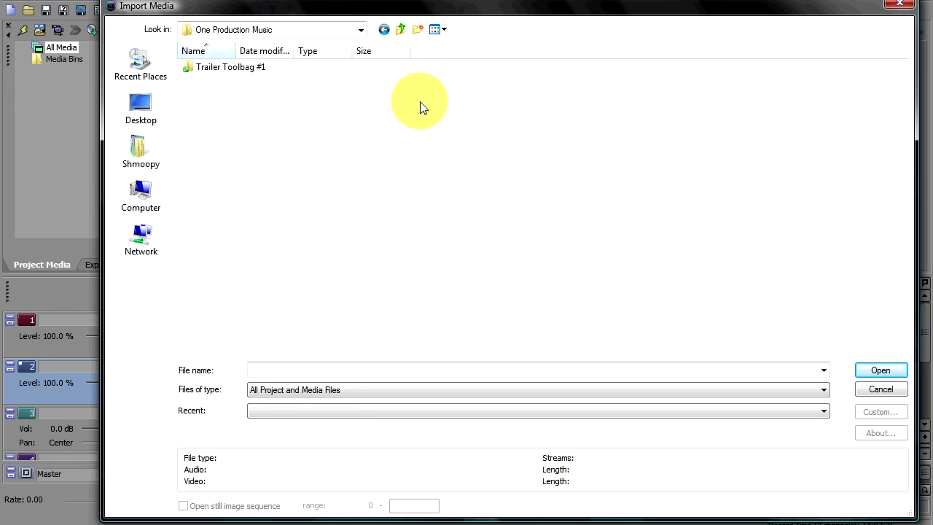
{"action": "double_click", "coordinate": [233, 68]}
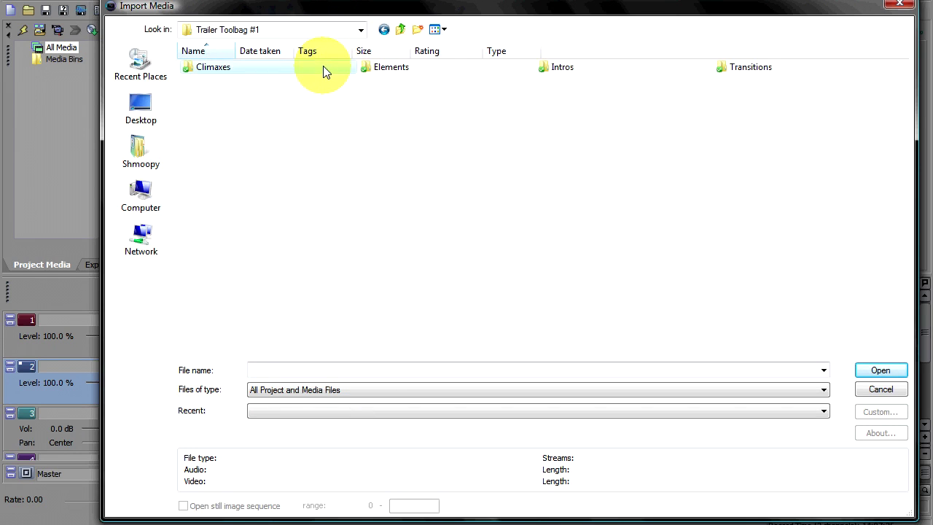
{"action": "double_click", "coordinate": [325, 70]}
{"action": "double_click", "coordinate": [216, 84]}
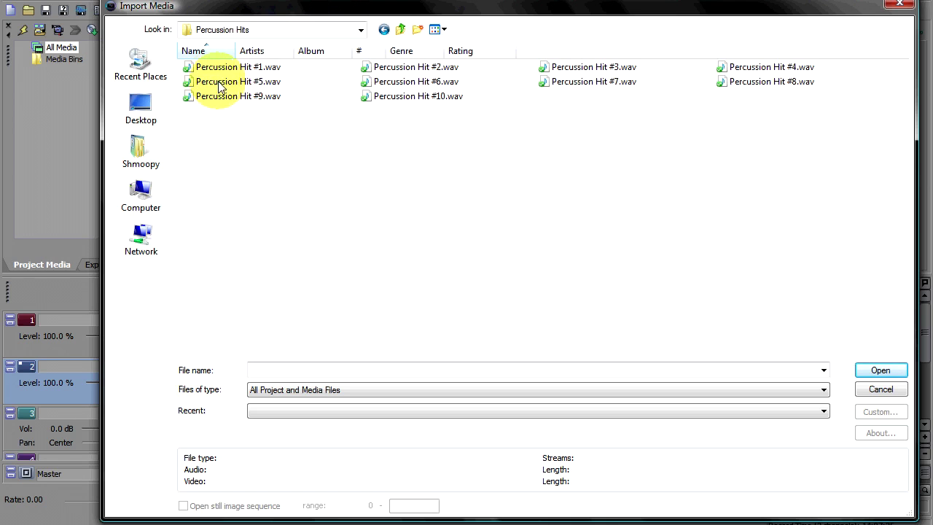
{"action": "left_click", "coordinate": [266, 67]}
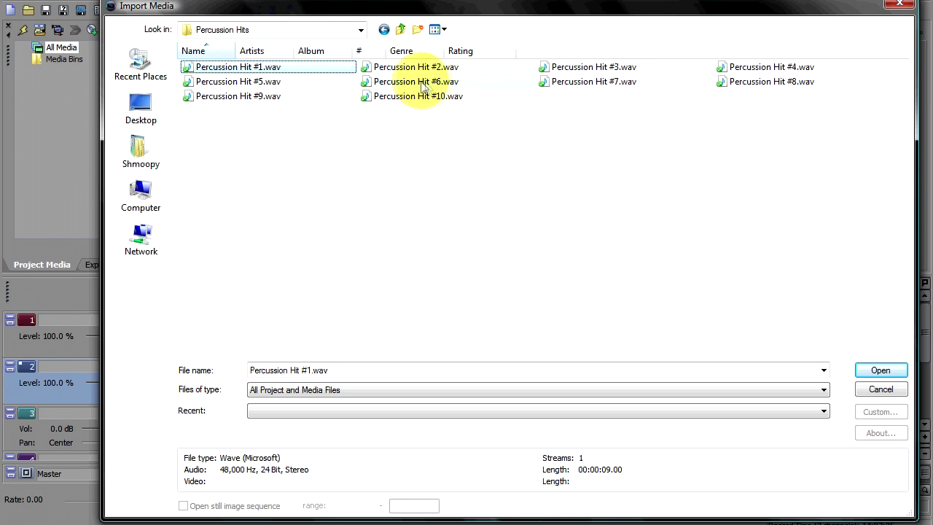
{"action": "left_click", "coordinate": [594, 82], "text": "shift"}
{"action": "left_click", "coordinate": [881, 370]}
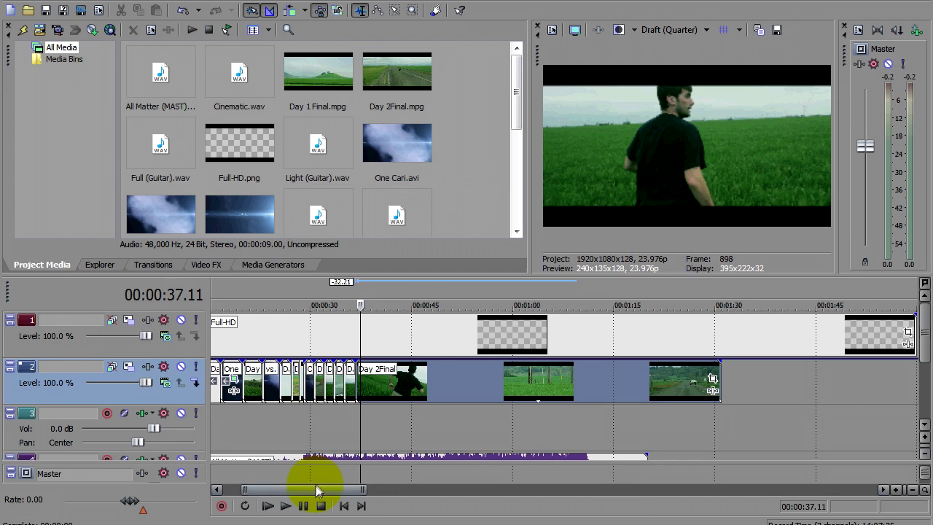
Place the timeline cursor at 00:00:04.09 on track 3, shortly before the Three Tremors Films audio event.
{"action": "left_click_drag", "start_coordinate": [317, 490], "coordinate": [300, 490]}
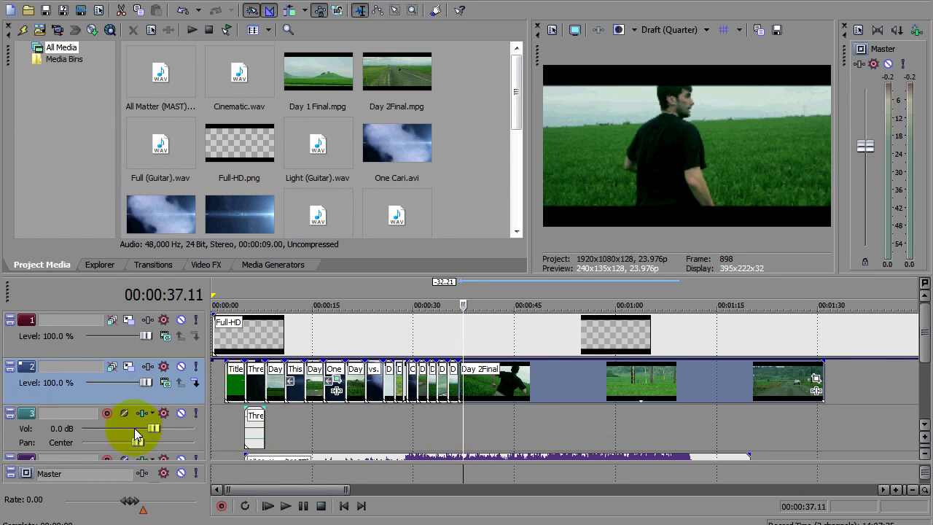
{"action": "left_click", "coordinate": [247, 429]}
{"action": "scroll", "coordinate": [247, 428], "scroll_direction": "up", "scroll_amount": 8}
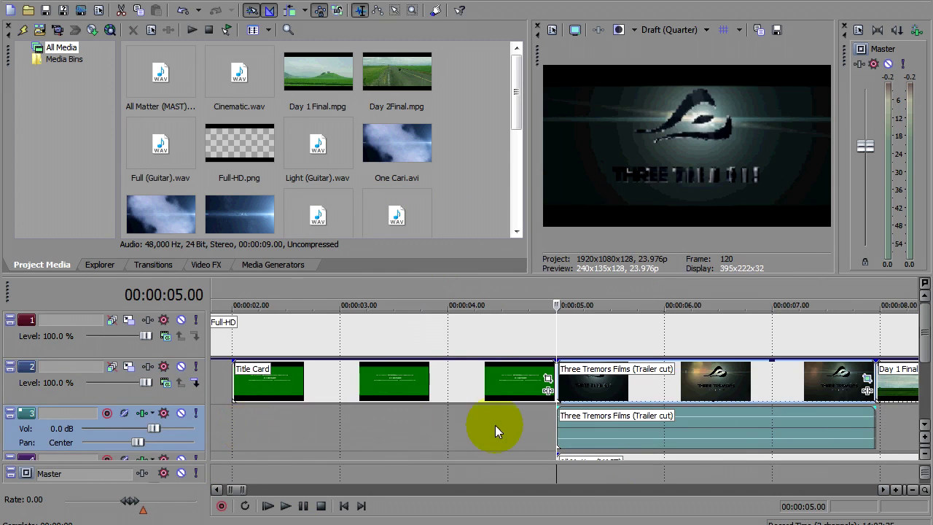
{"action": "left_click", "coordinate": [490, 426]}
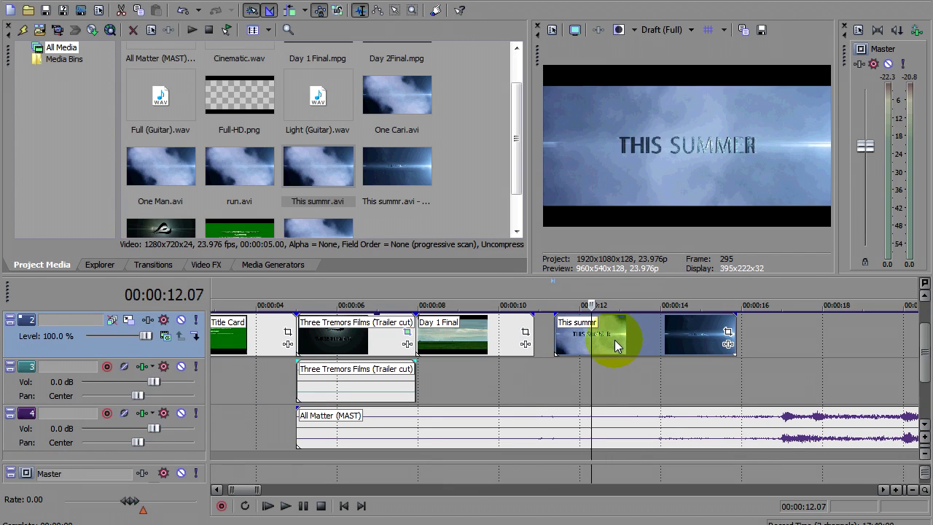
Move the trimmed This summr event directly against the end of Day 1 Final and open its pan/crop settings.
{"action": "left_click_drag", "start_coordinate": [614, 340], "coordinate": [539, 340]}
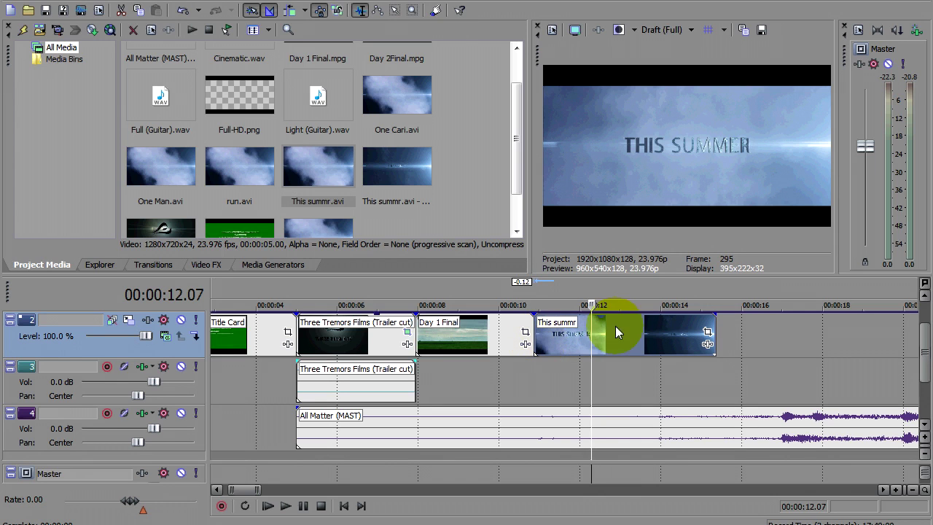
{"action": "left_click", "coordinate": [707, 332]}
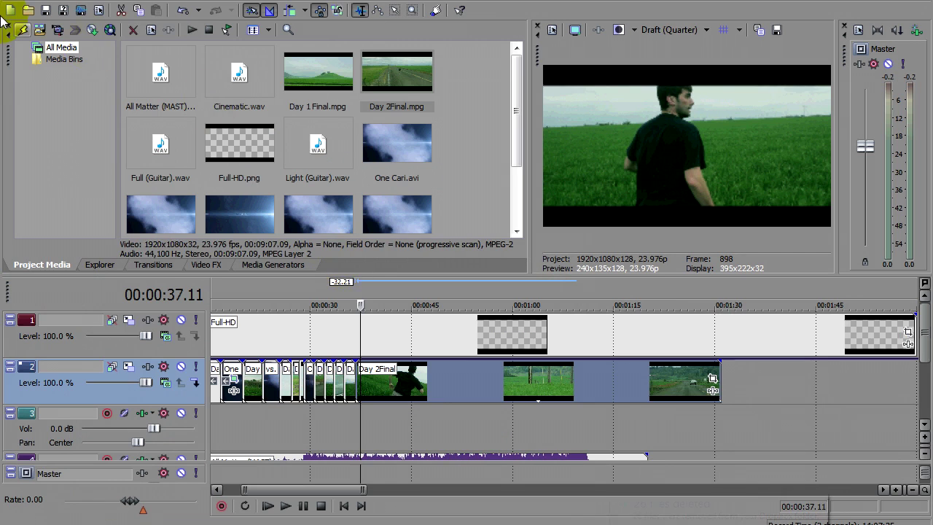
Import the WAV files Percussion Hit #1 through #7 from Trailer Toolbag #1's Percussion Hits folder into the project media.
{"action": "left_click", "coordinate": [3, 18]}
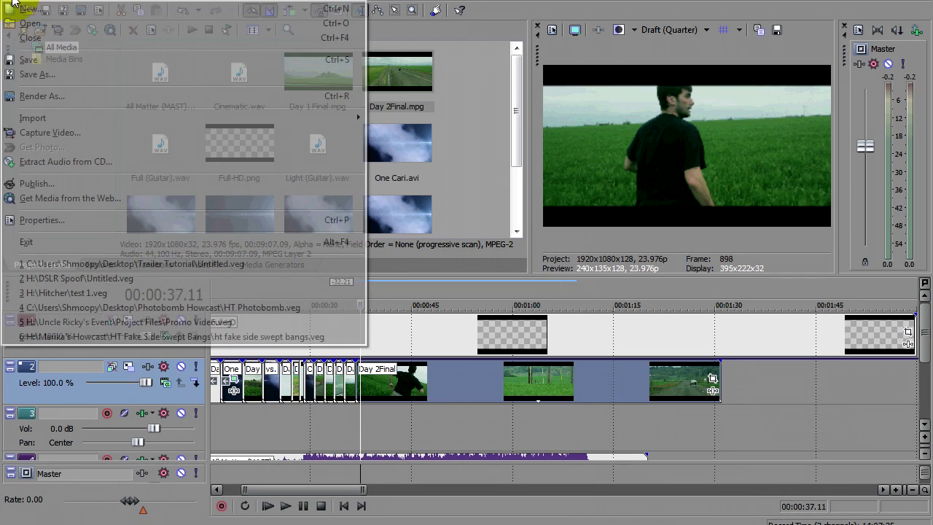
{"action": "mouse_move", "coordinate": [321, 117]}
{"action": "left_click", "coordinate": [396, 121]}
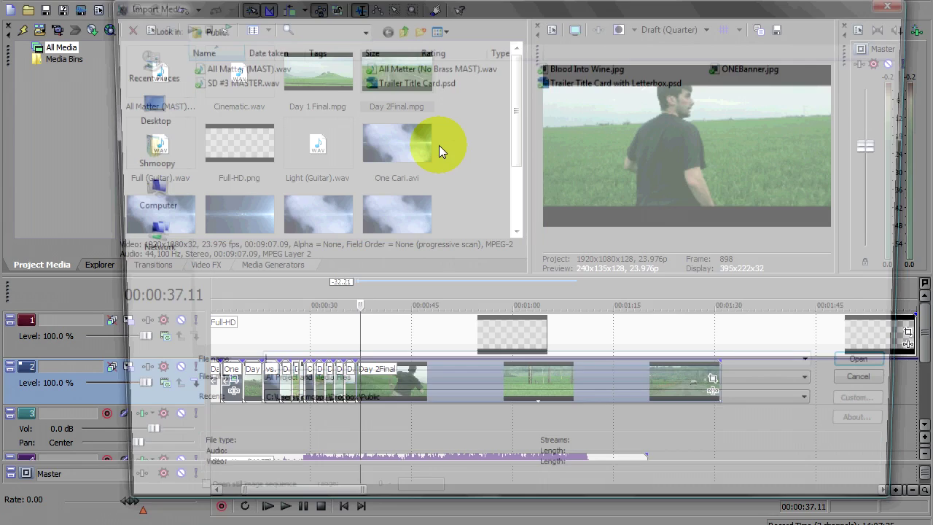
{"action": "left_click", "coordinate": [400, 30]}
{"action": "double_click", "coordinate": [422, 101]}
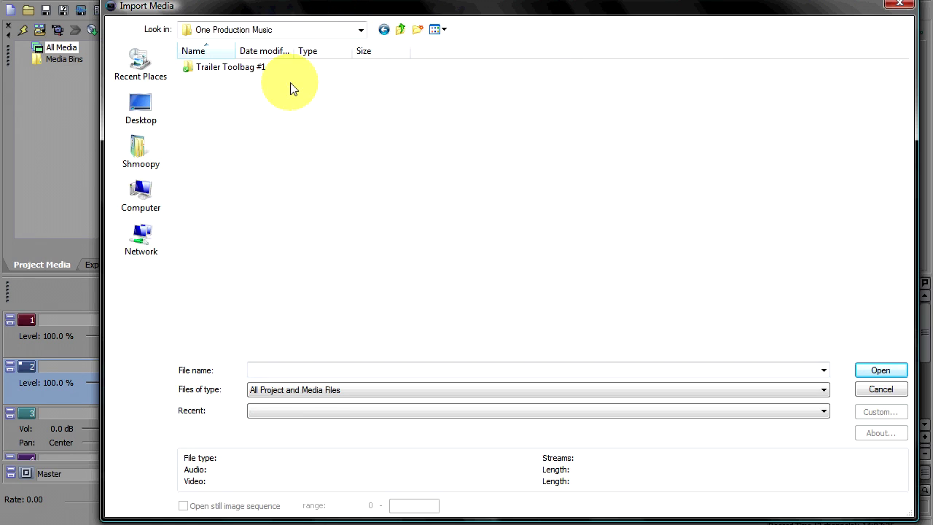
{"action": "double_click", "coordinate": [236, 71]}
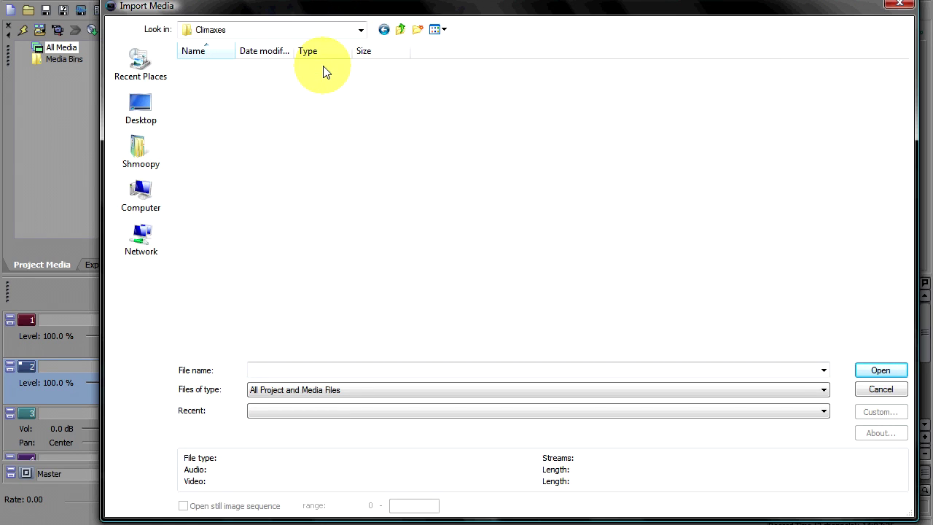
{"action": "double_click", "coordinate": [324, 71]}
{"action": "double_click", "coordinate": [217, 83]}
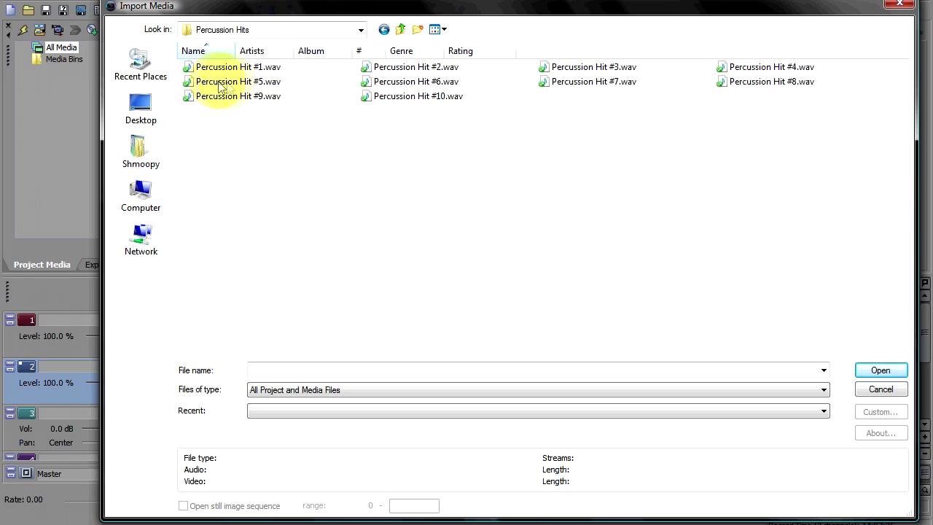
{"action": "left_click", "coordinate": [267, 67]}
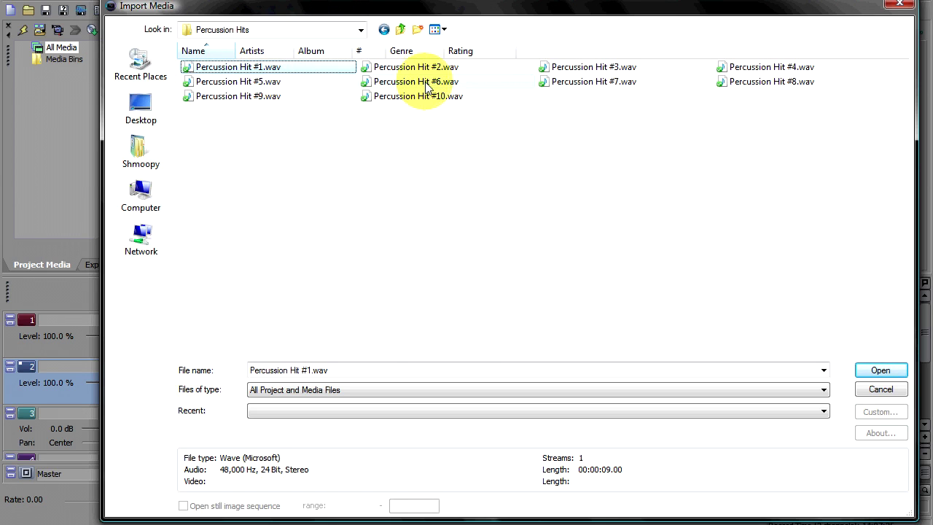
{"action": "left_click", "coordinate": [594, 82], "text": "shift"}
{"action": "left_click", "coordinate": [864, 370]}
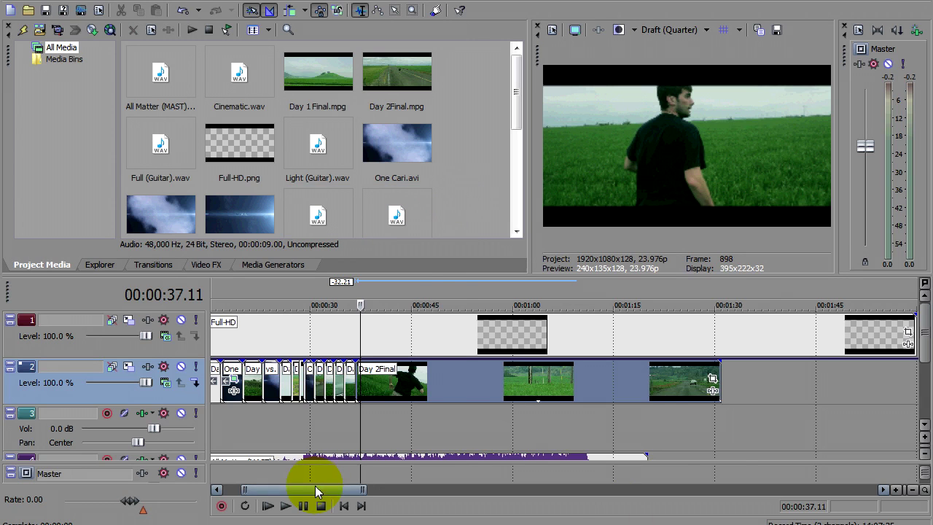
Return to the timeline's beginning and place the cursor at 00:00:04.09, near the end of the Title Card event.
{"action": "left_click_drag", "start_coordinate": [315, 491], "coordinate": [299, 491]}
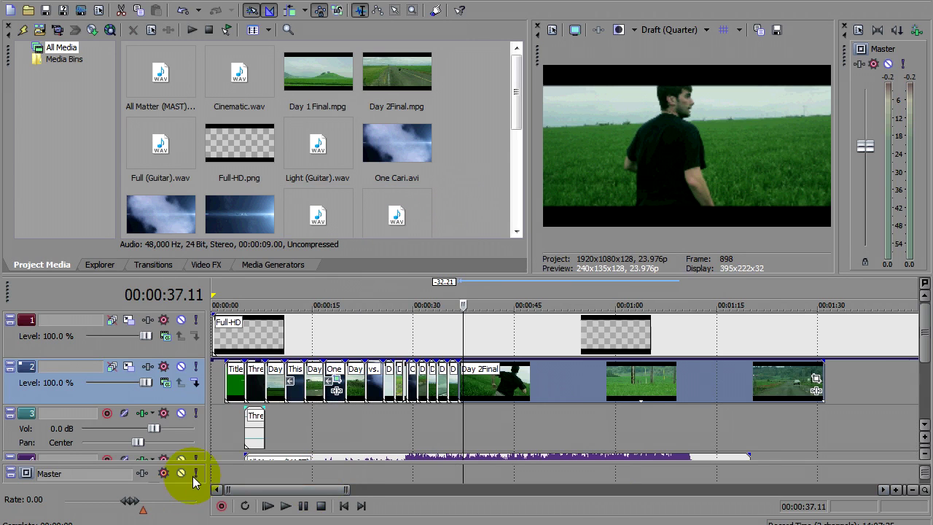
{"action": "left_click", "coordinate": [247, 426]}
{"action": "scroll", "coordinate": [248, 426], "scroll_direction": "up", "scroll_amount": 5}
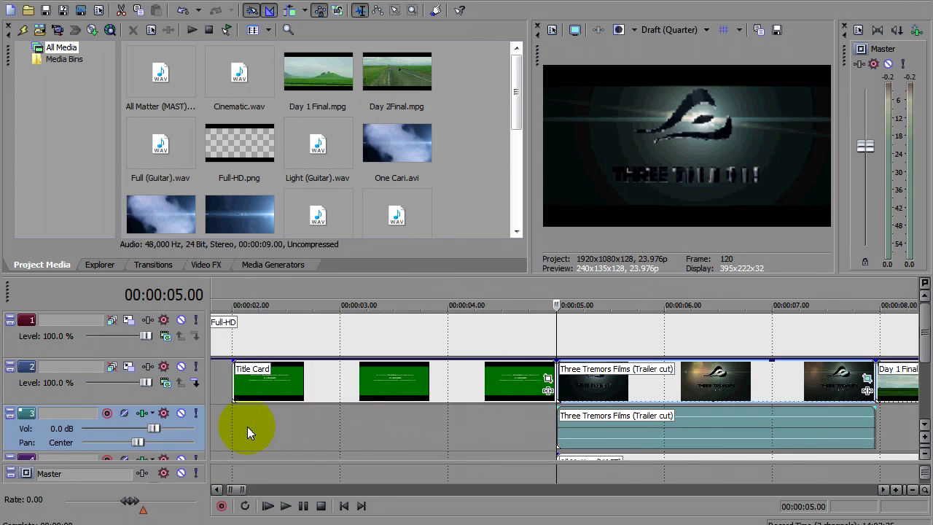
{"action": "left_click", "coordinate": [490, 428]}
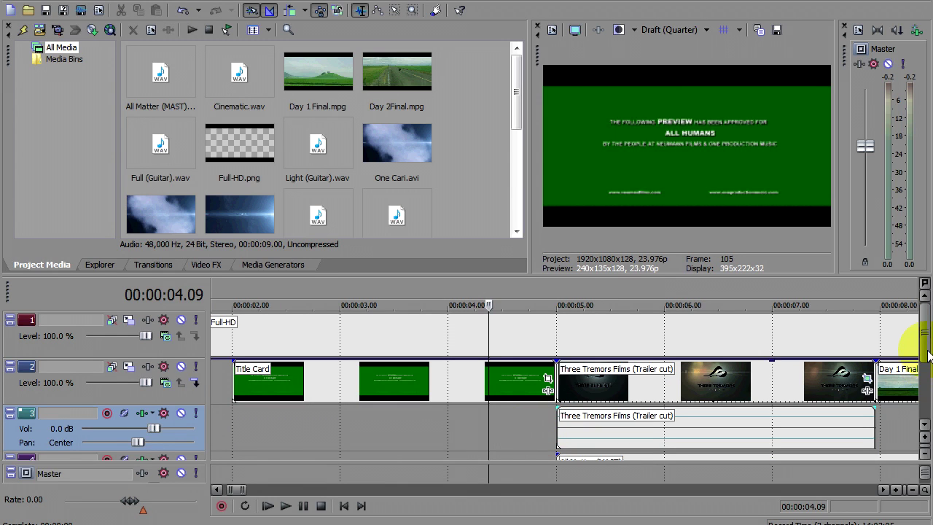